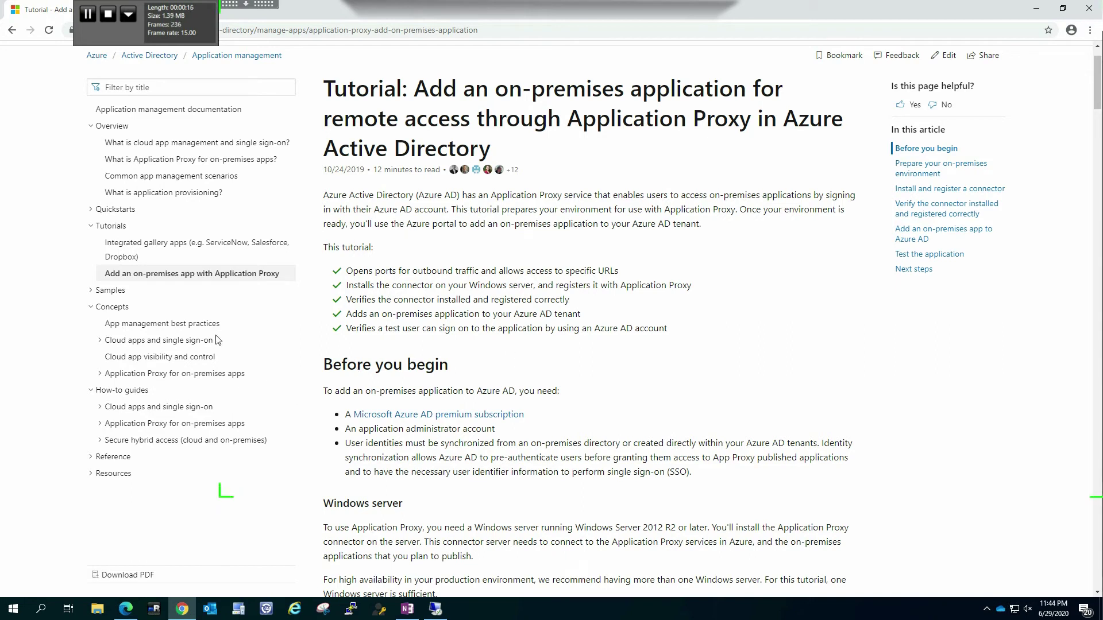
Review the tutorial's port requirements and the URLs used during connector registration
left_click_drag(359, 270, 619, 271)
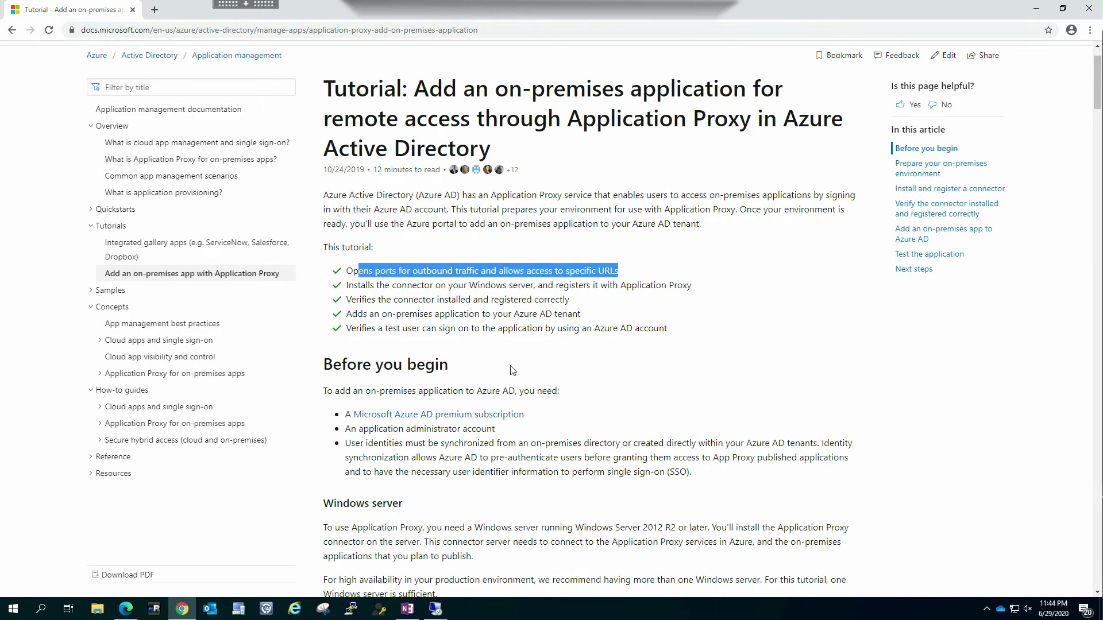
scroll(384, 432, "down", 5)
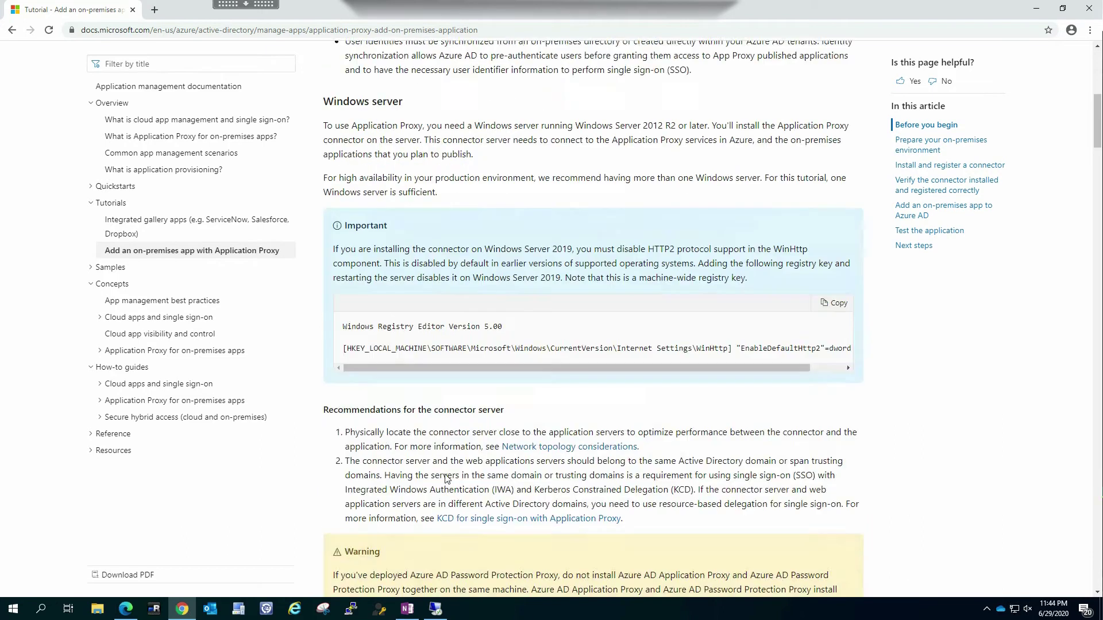
scroll(444, 474, "down", 10)
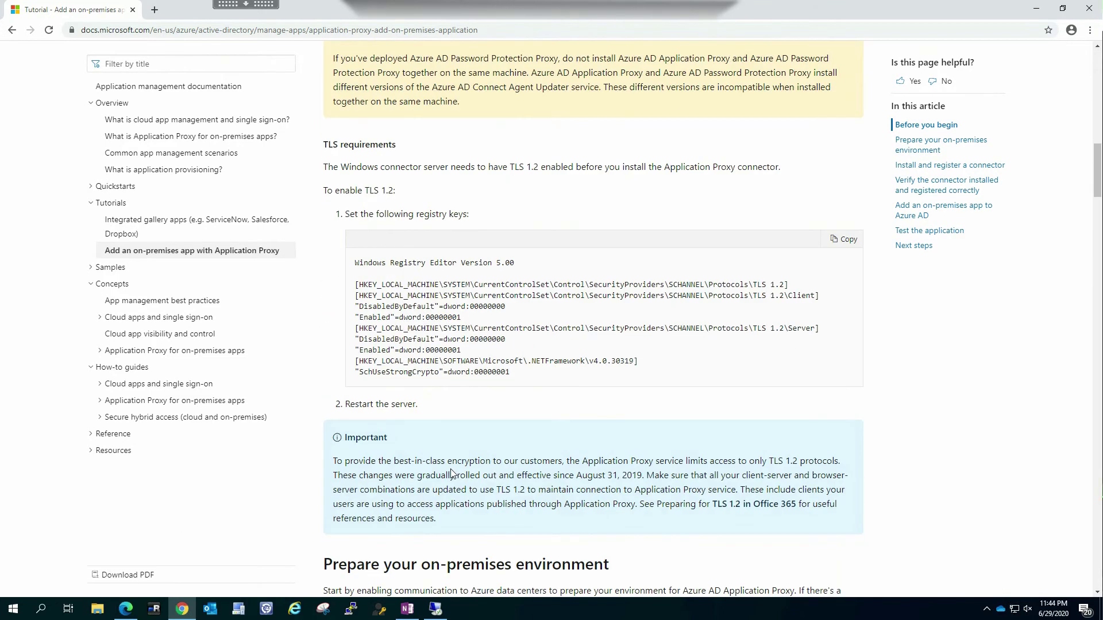
scroll(327, 379, "down", 15)
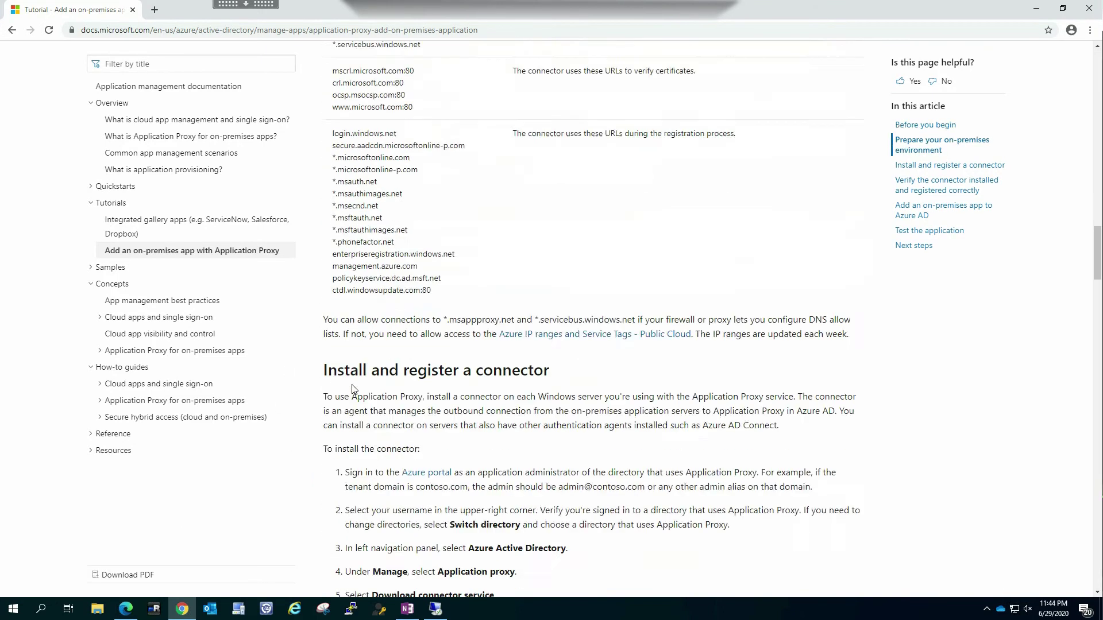
scroll(337, 396, "up", 2)
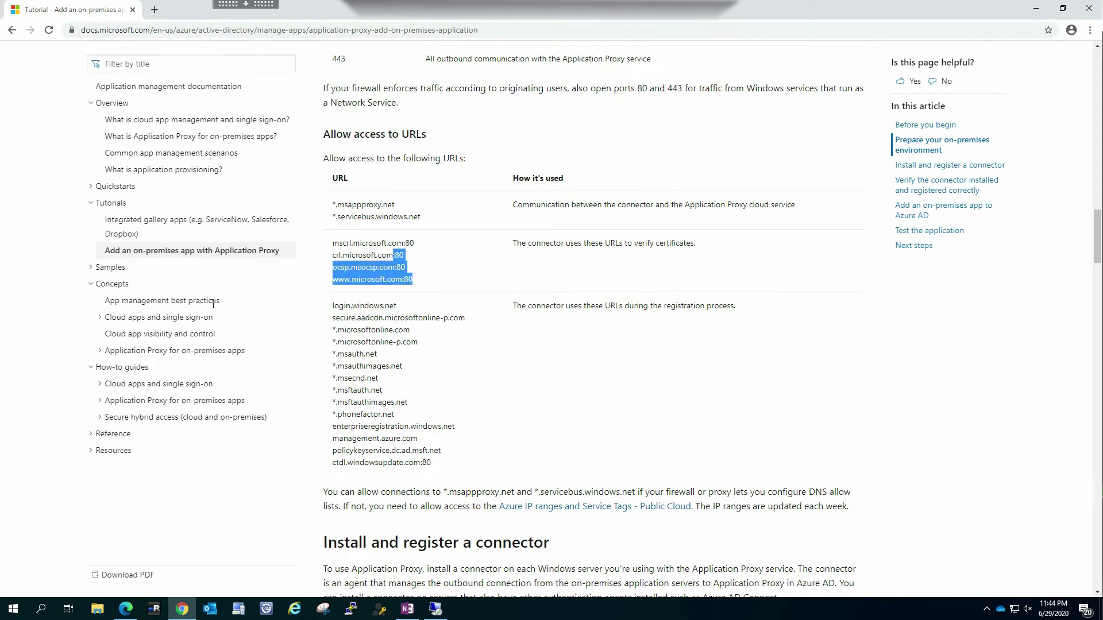
left_click_drag(434, 463, 332, 306)
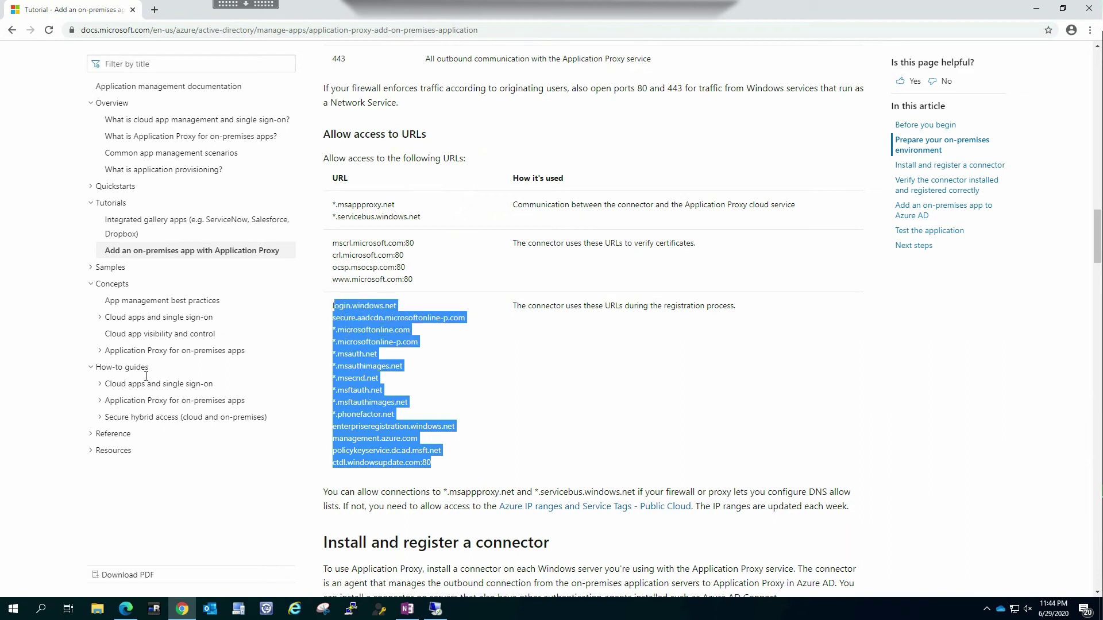
left_click(365, 493)
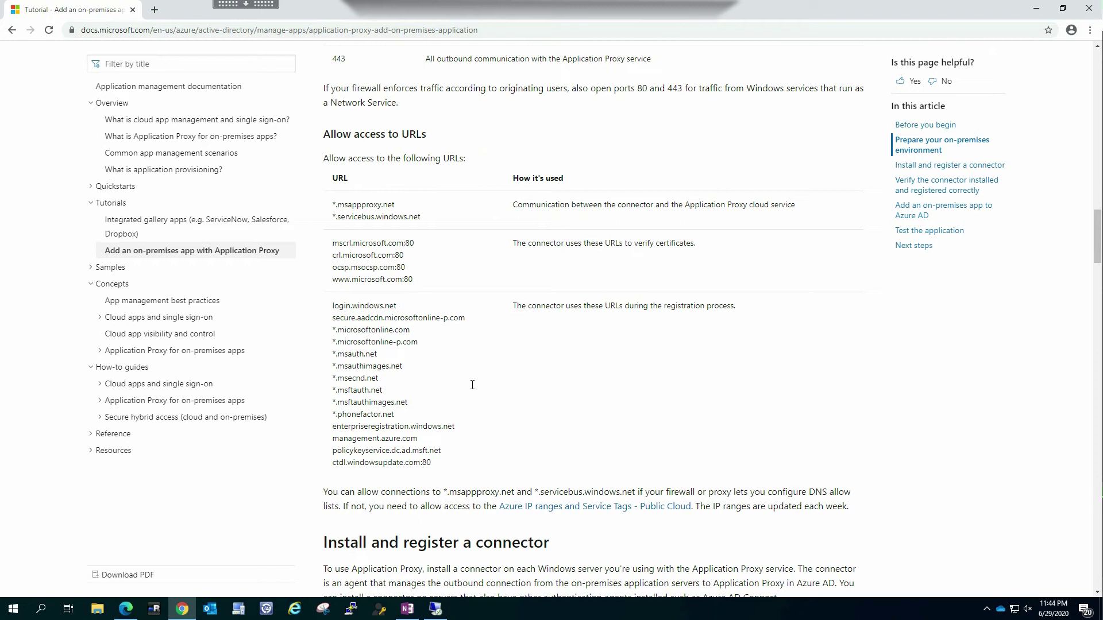
left_click_drag(595, 305, 651, 386)
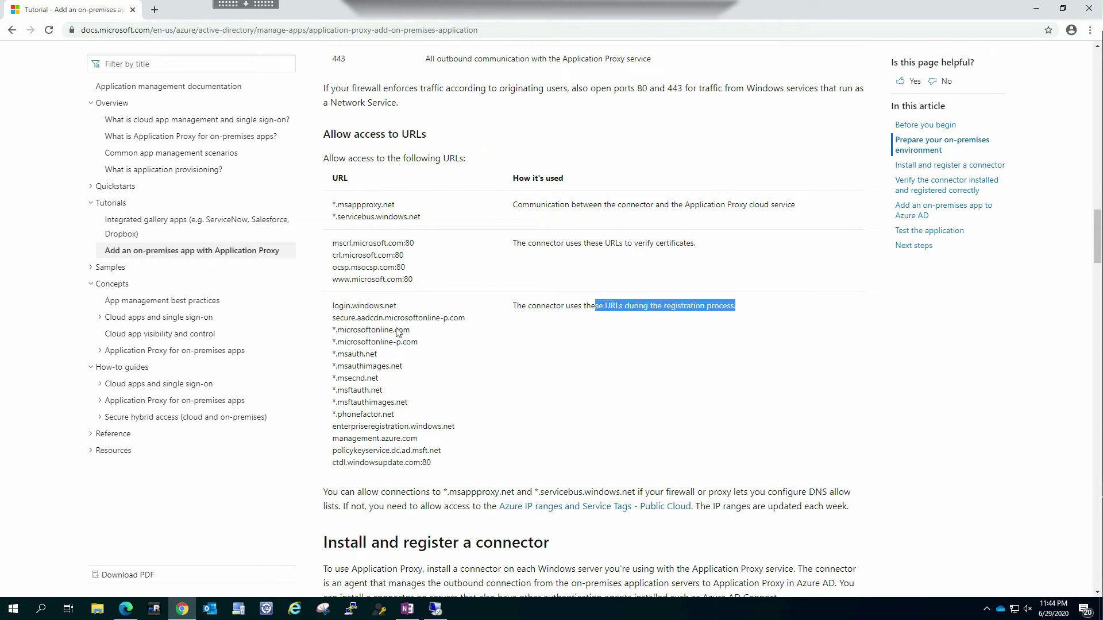
scroll(399, 338, "down", 3)
scroll(536, 359, "up", 15)
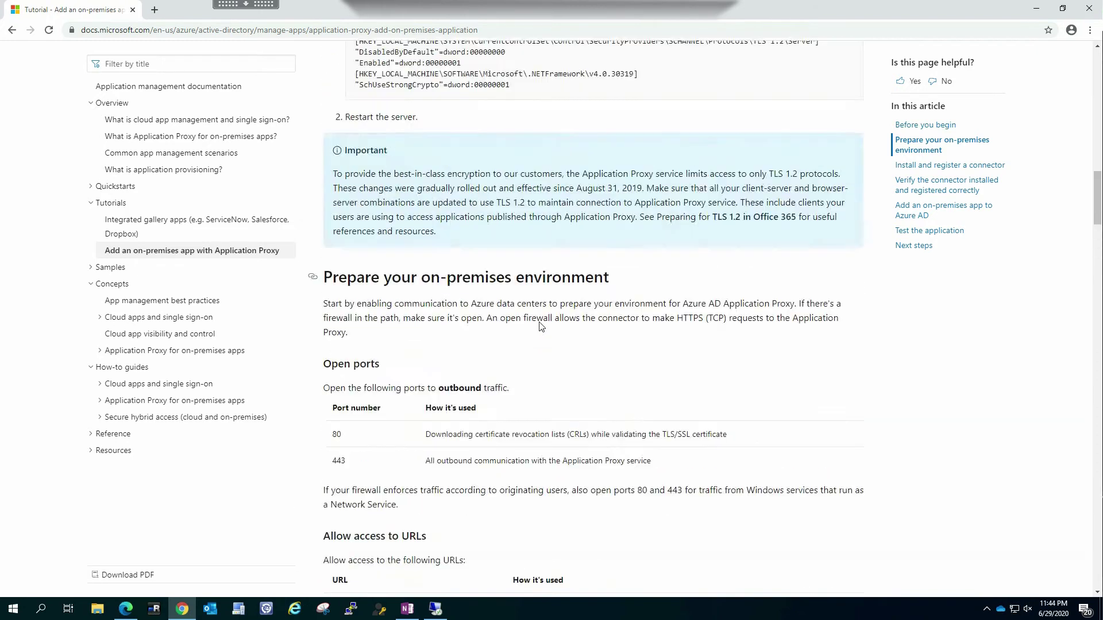
scroll(540, 339, "up", 4)
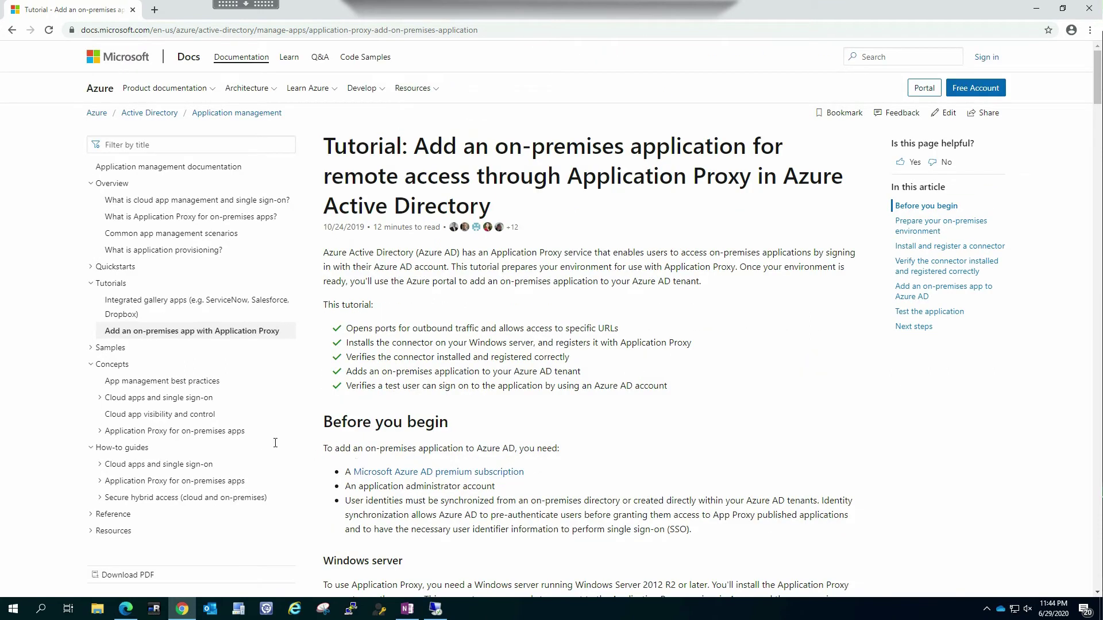
Read the Windows Server 2019 HTTP2 note and copy the WinHttp registry key snippet
scroll(481, 474, "down", 4)
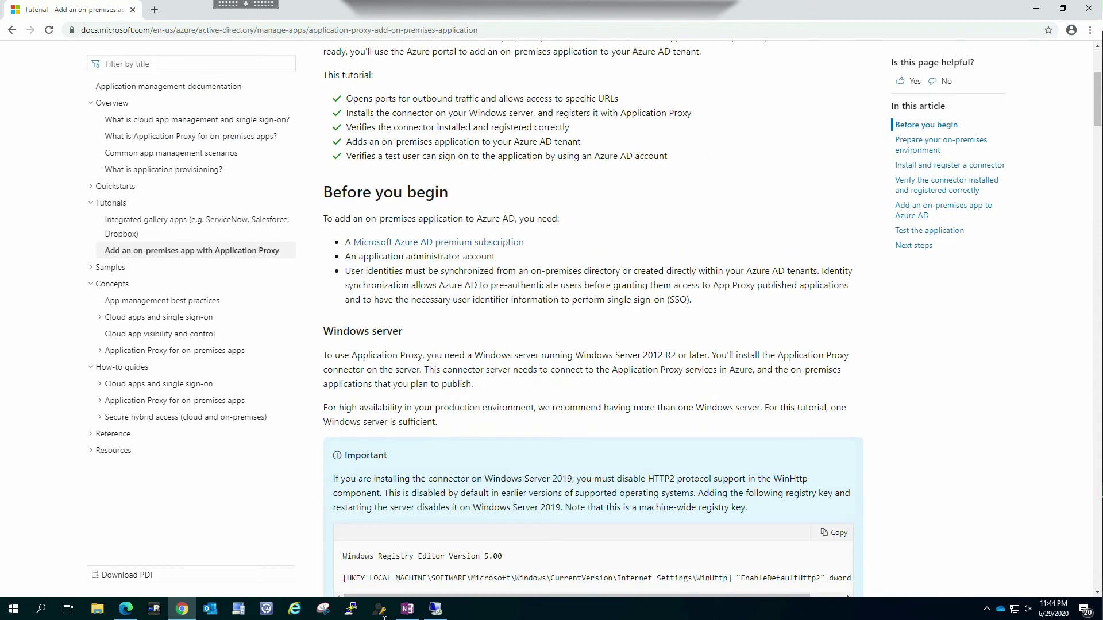
left_click_drag(519, 479, 547, 493)
left_click(555, 605)
left_click_drag(552, 601, 566, 601)
scroll(592, 344, "down", 1)
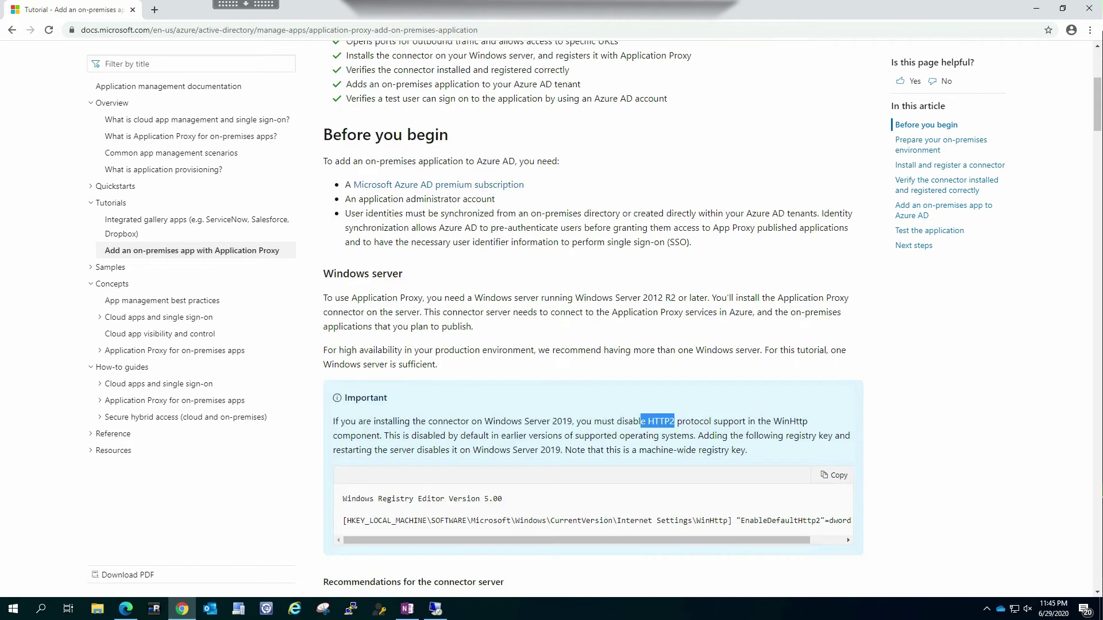
left_click_drag(339, 546, 431, 545)
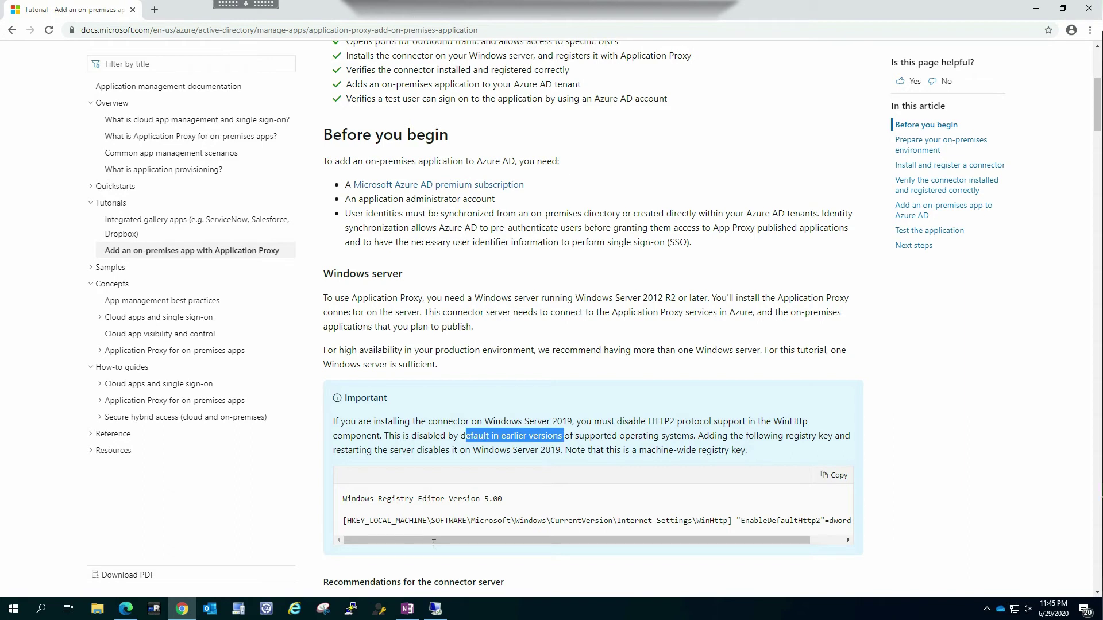
scroll(432, 543, "down", 1)
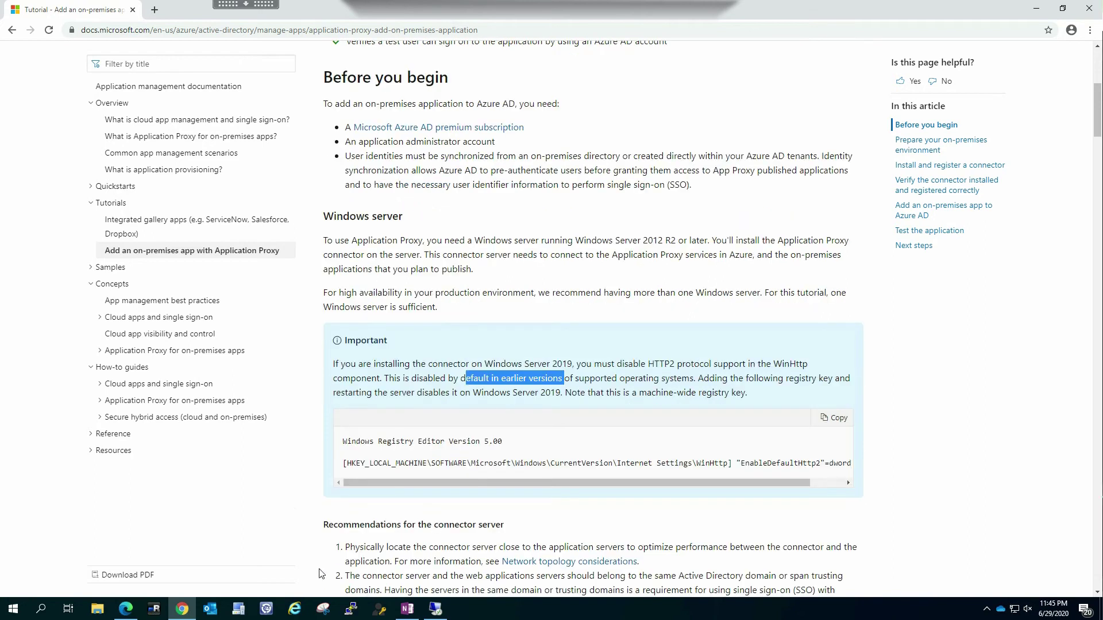
left_click_drag(343, 463, 377, 463)
left_click(835, 418)
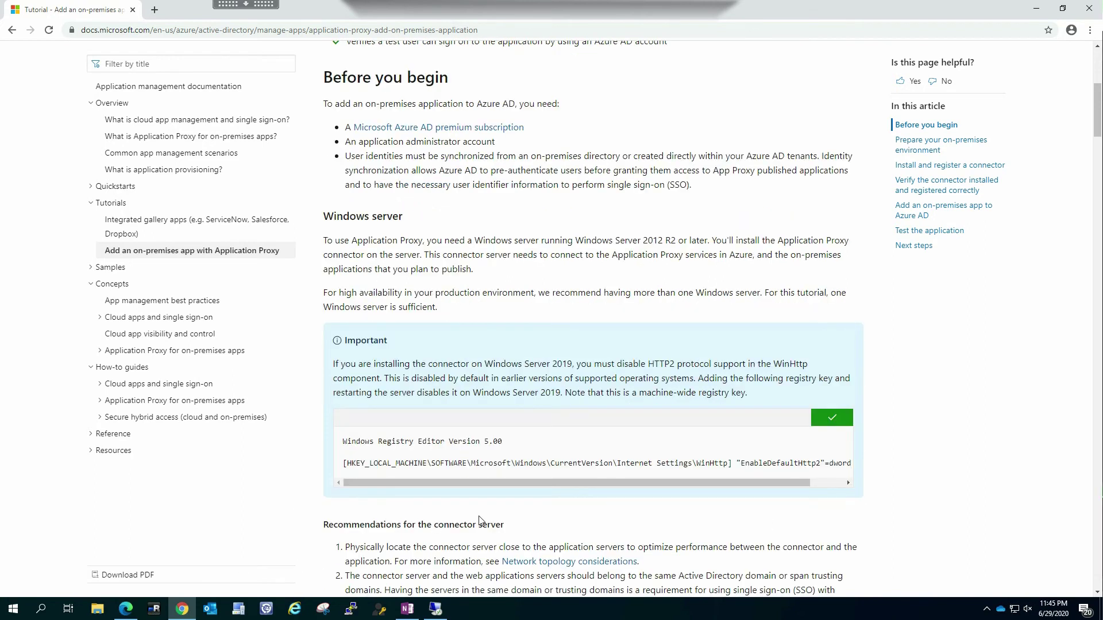
Scroll to the TLS requirements and copy the TLS 1.2 registry keys block
scroll(493, 507, "down", 7)
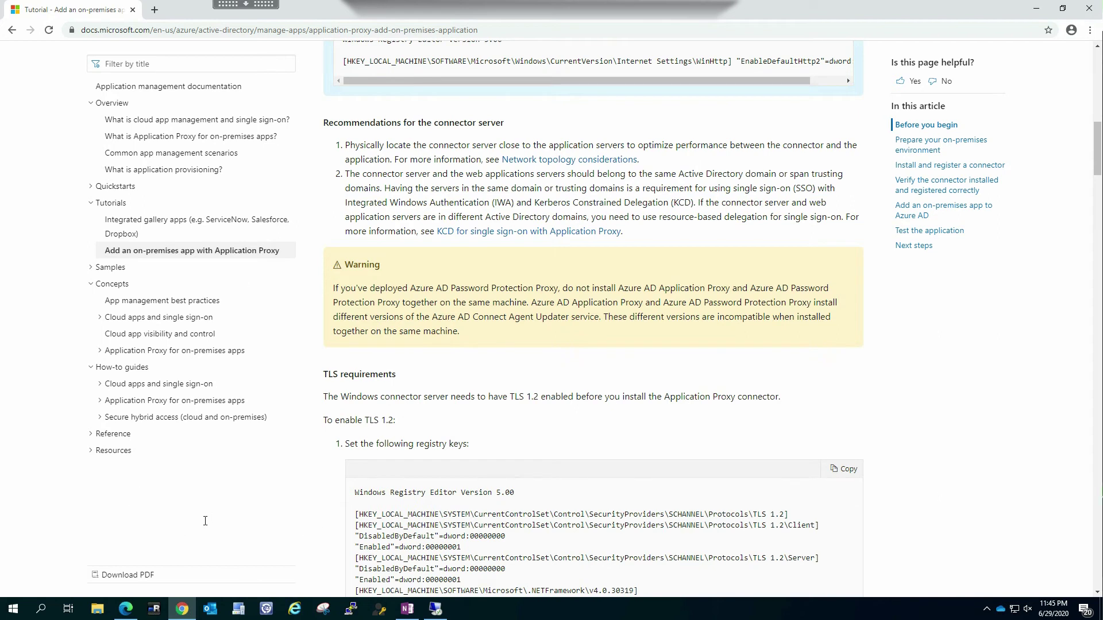
scroll(329, 448, "down", 3)
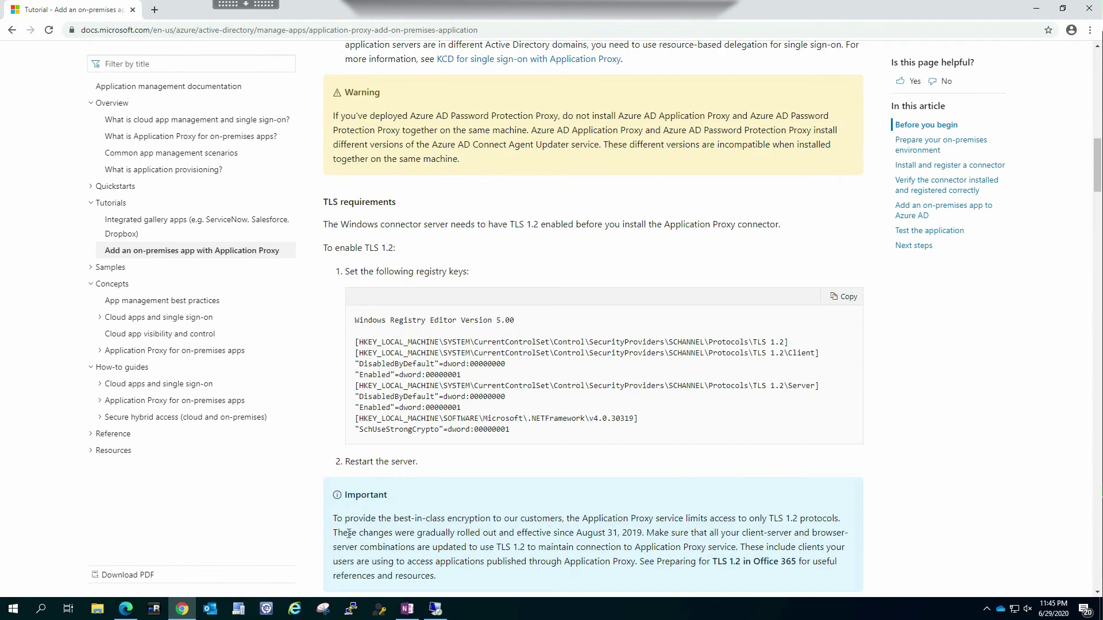
left_click_drag(510, 430, 225, 395)
left_click(781, 425)
left_click(844, 296)
On the remote server, open 2019-http2-reistry from the Azure App Proxy folder in Notepad
mouse_move(435, 607)
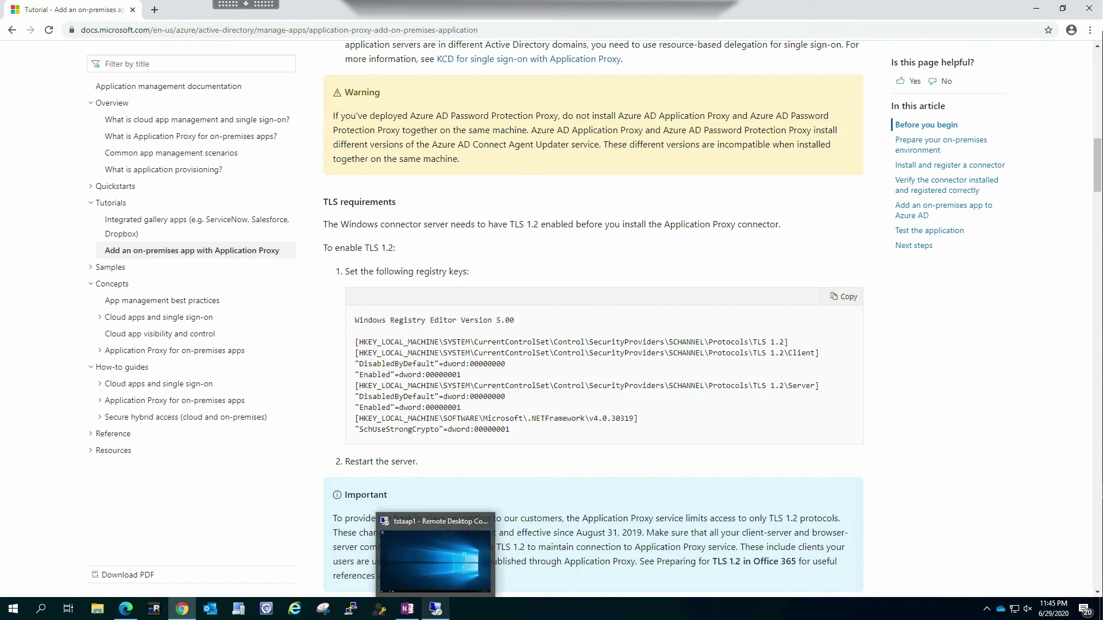
left_click(436, 560)
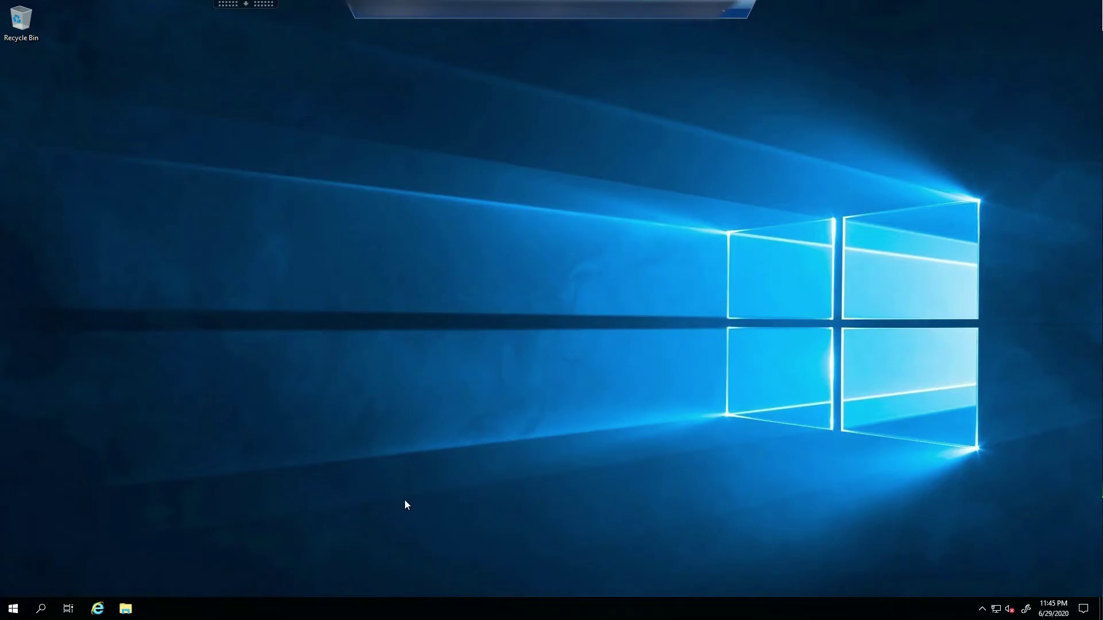
left_click(125, 608)
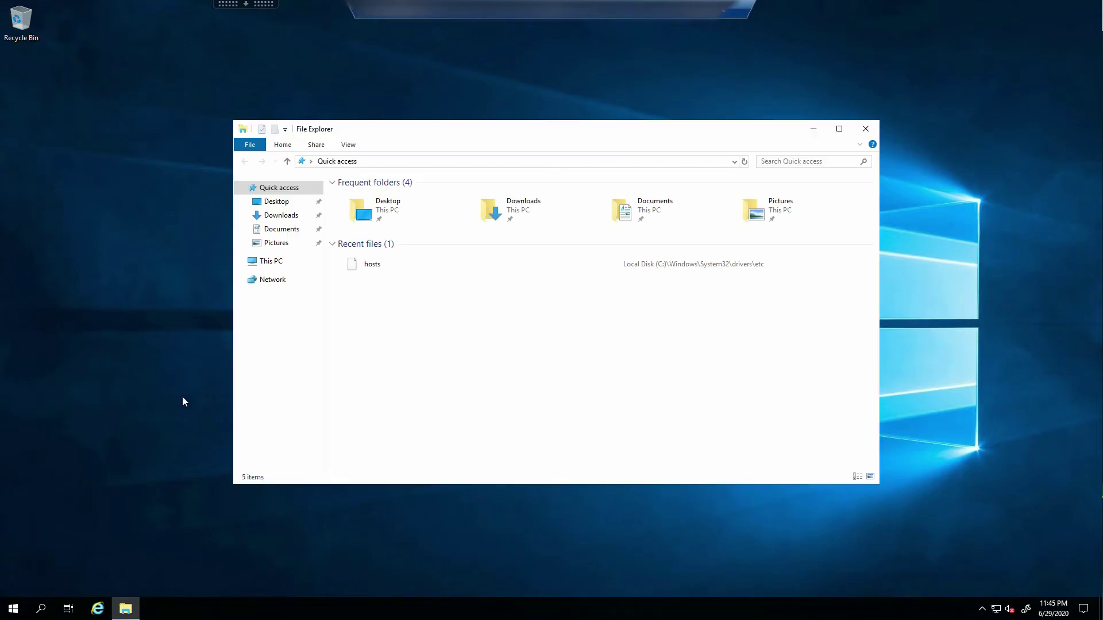
left_click(270, 261)
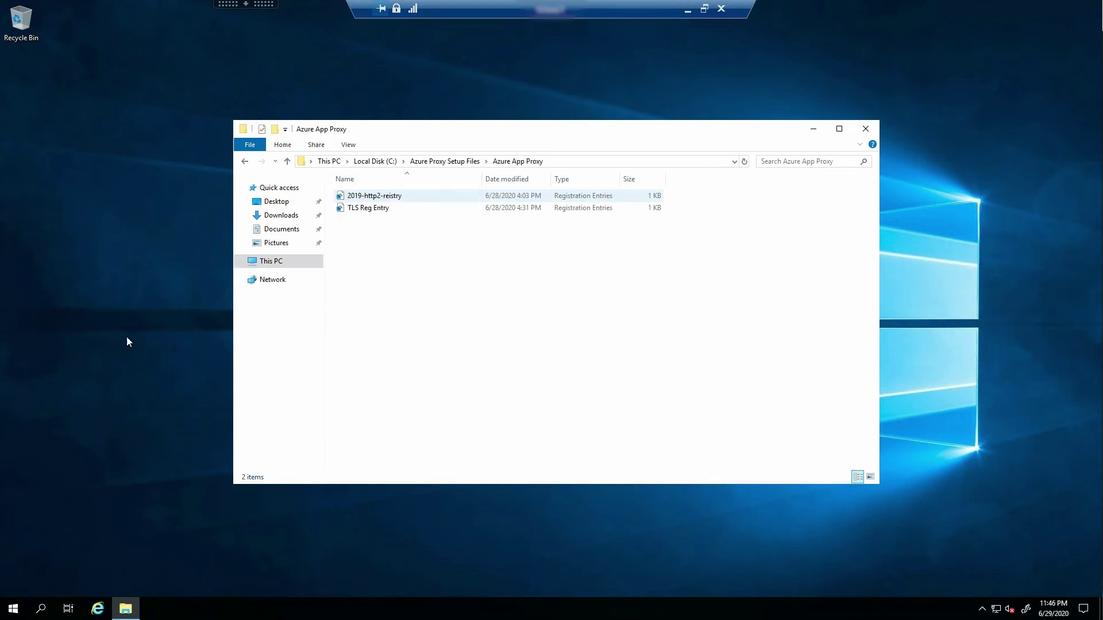
key("Down")
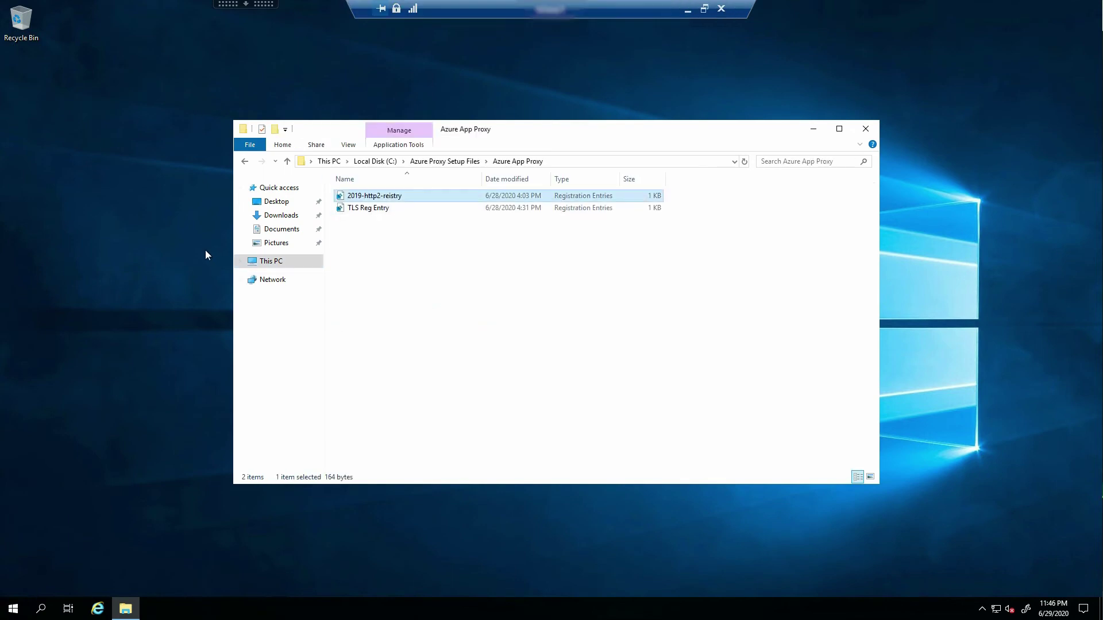
key("shift+F10")
key("Down")
key("Down")
key("Up")
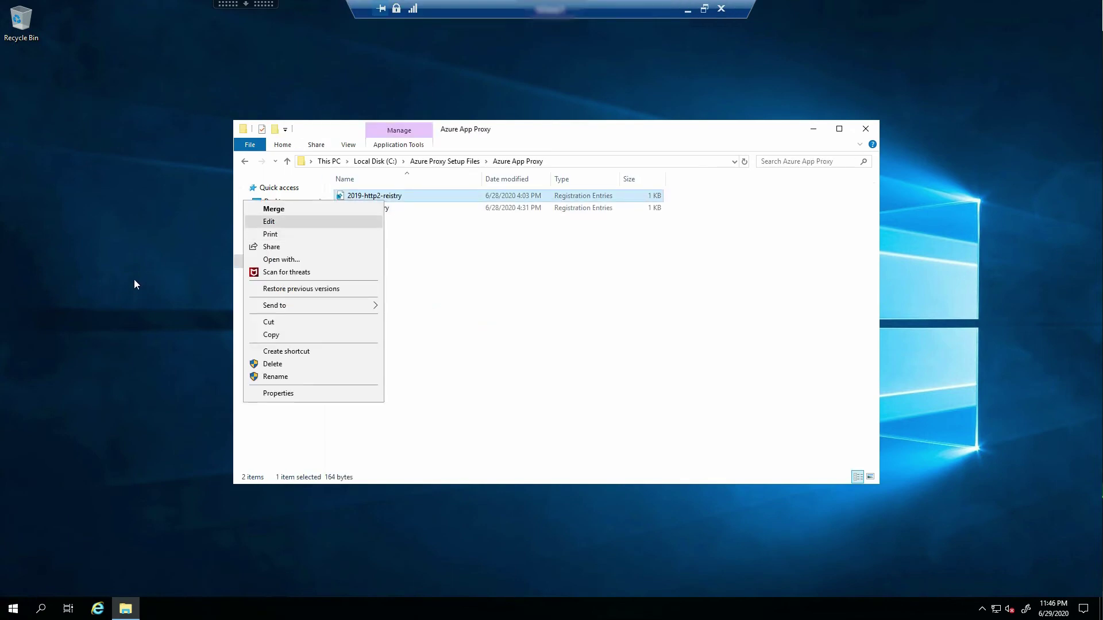
key("Return")
Select the registry file's text, then start the Run box and enter reg
key("ctrl+End")
key("ctrl+shift+Home")
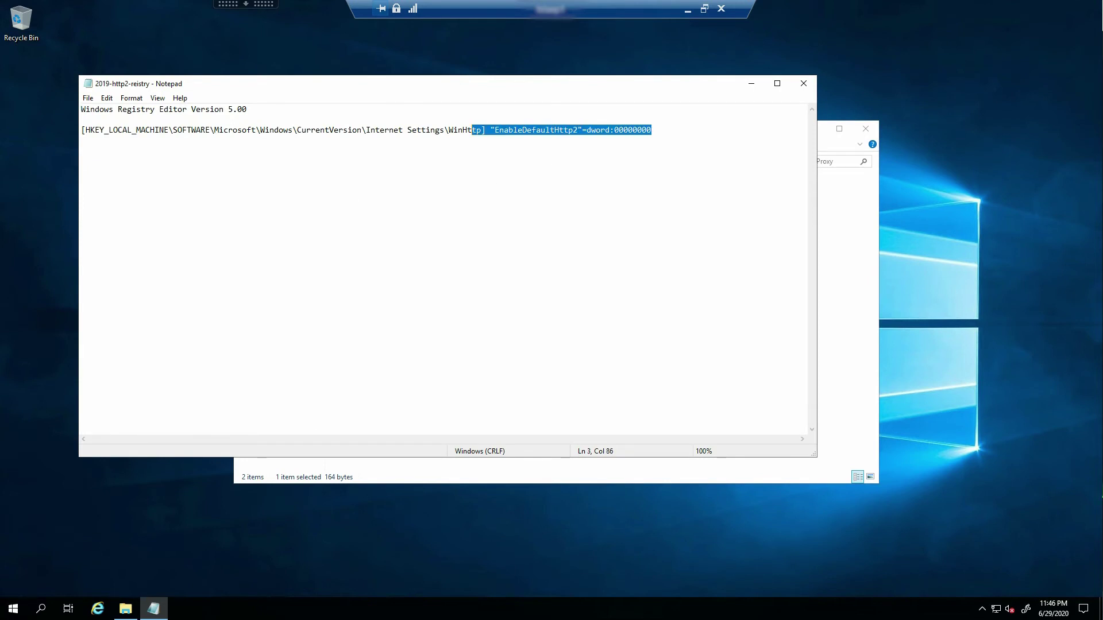
left_click(313, 322)
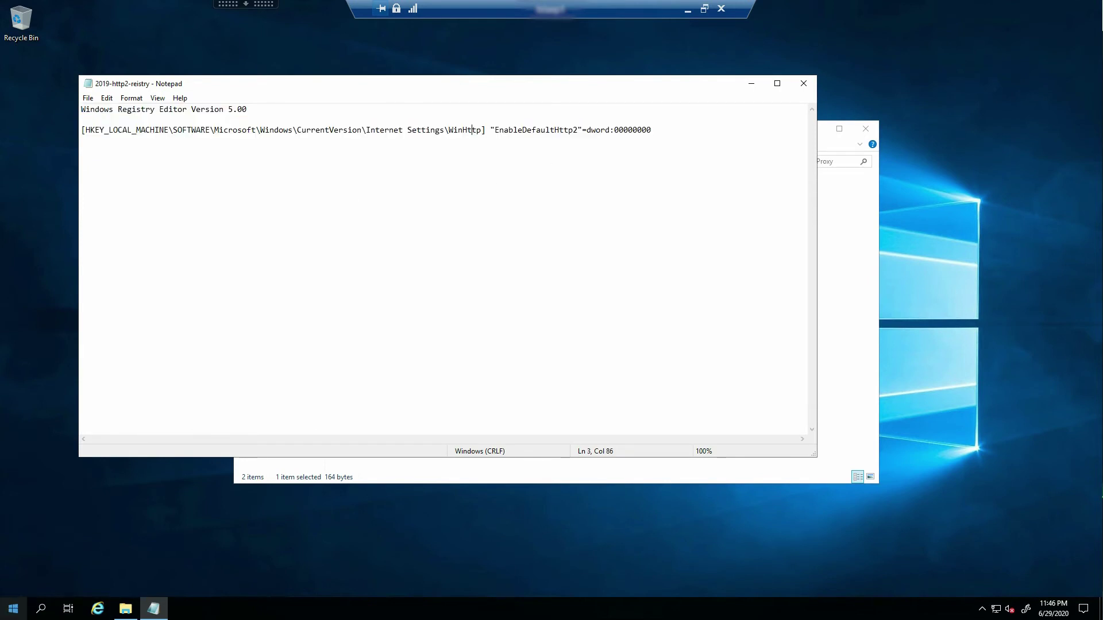
right_click(12, 608)
type("r")
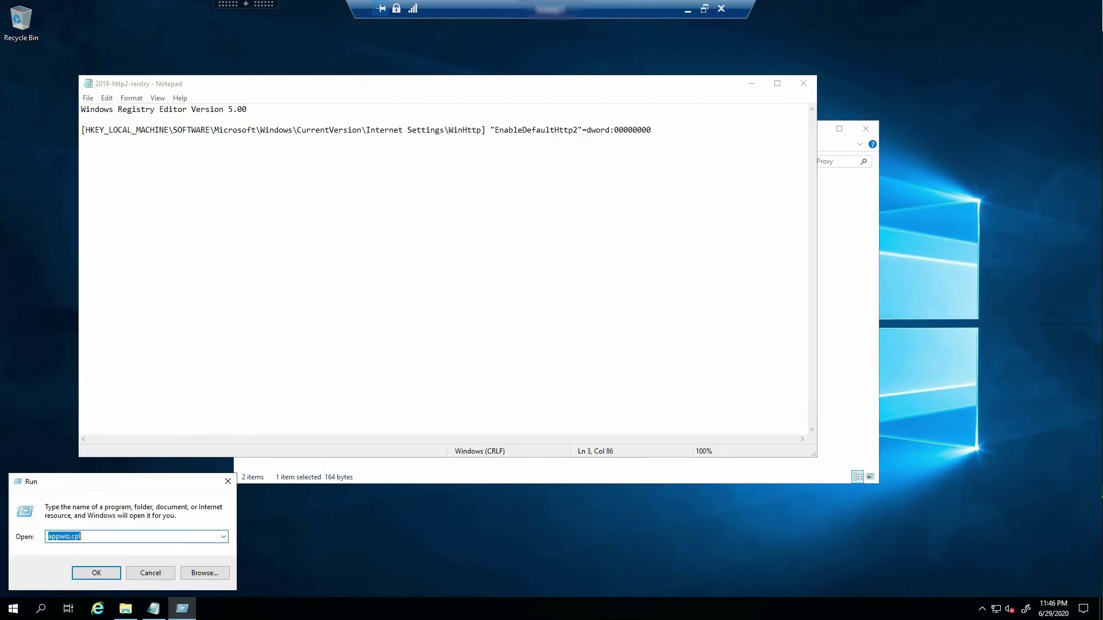
type("regedit")
Launch Registry Editor, approve UAC, and expand HKLM > SOFTWARE > Microsoft
key("Return")
key("Left")
key("Return")
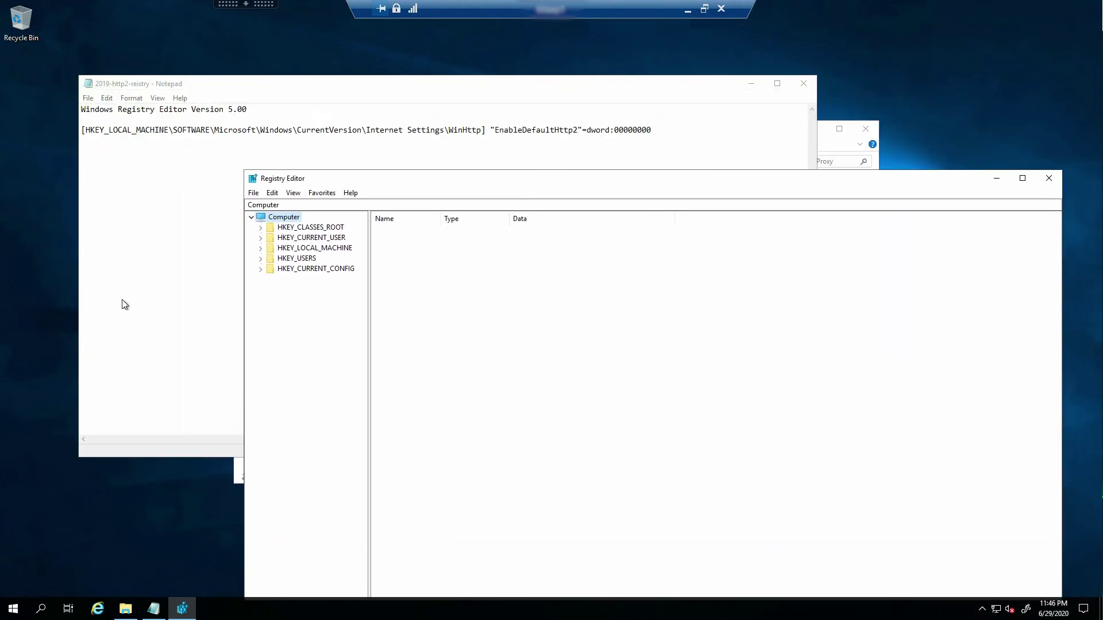
key("Down")
key("Down")
key("Down")
key("Right")
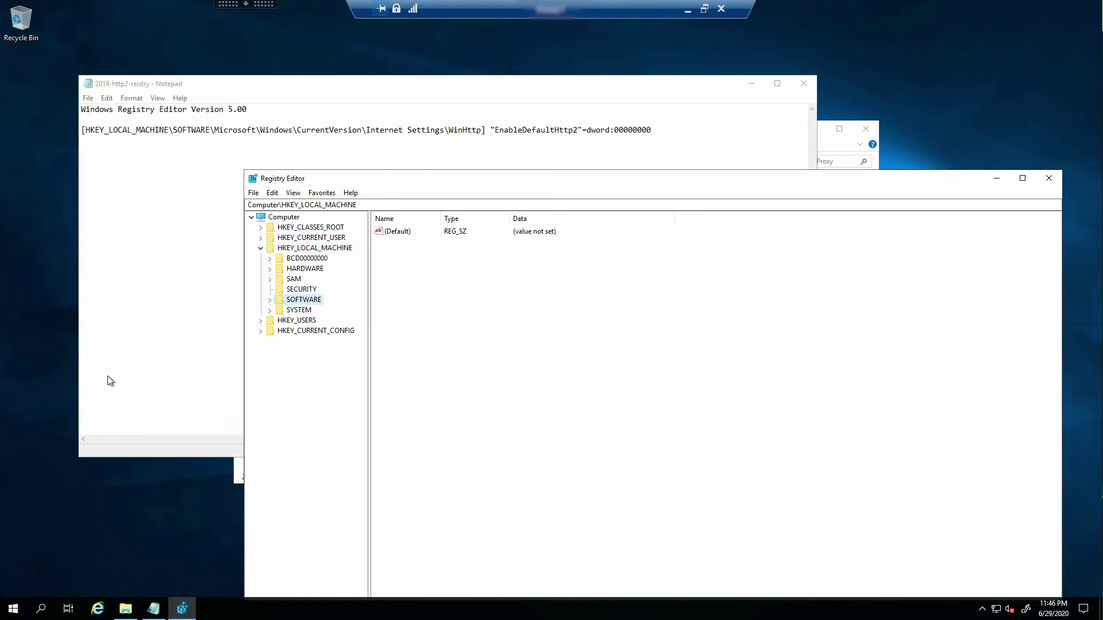
key("Down")
key("Down")
key("Down")
key("Down")
key("Down")
key("Right")
key("Down")
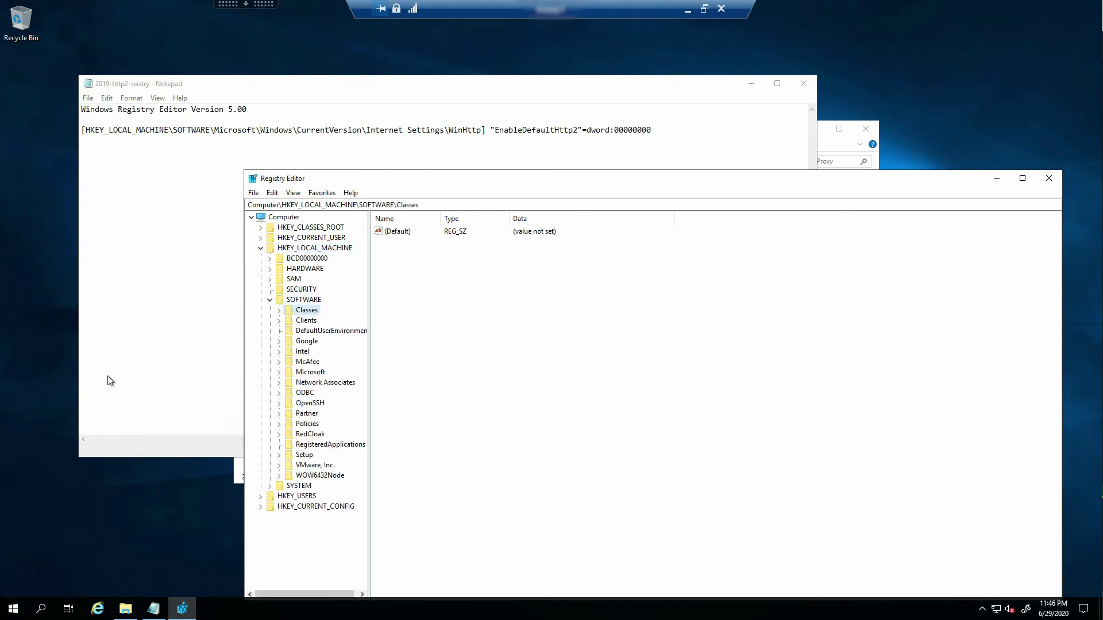
key("m")
key("i")
key("Right")
Drill into Windows > CurrentVersion > Internet Settings > WinHttp and select EnableDefaultHttp2
key("Down")
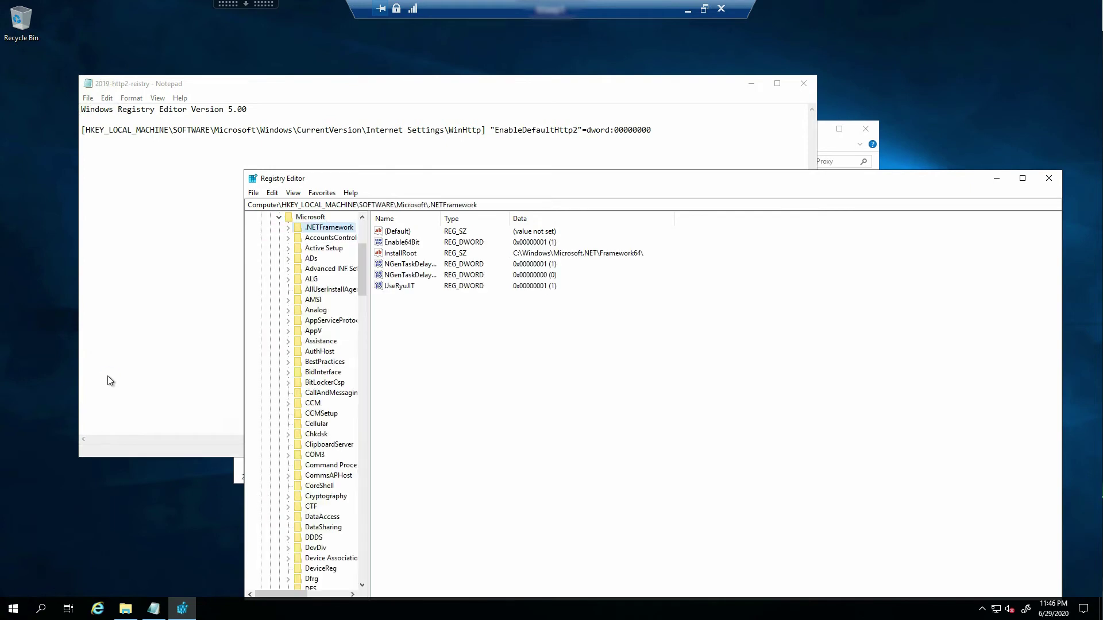
key("w")
key("i")
key("n")
key("Right")
key("w")
key("c")
key("Down")
key("Down")
key("Down")
key("Down")
key("Right")
key("Right")
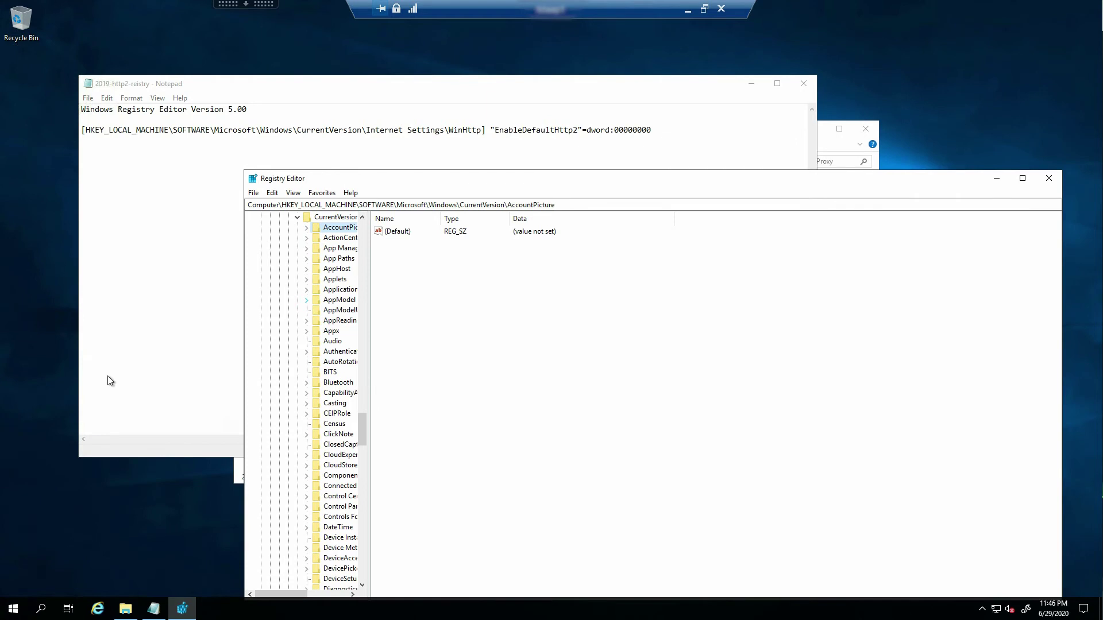
type("int")
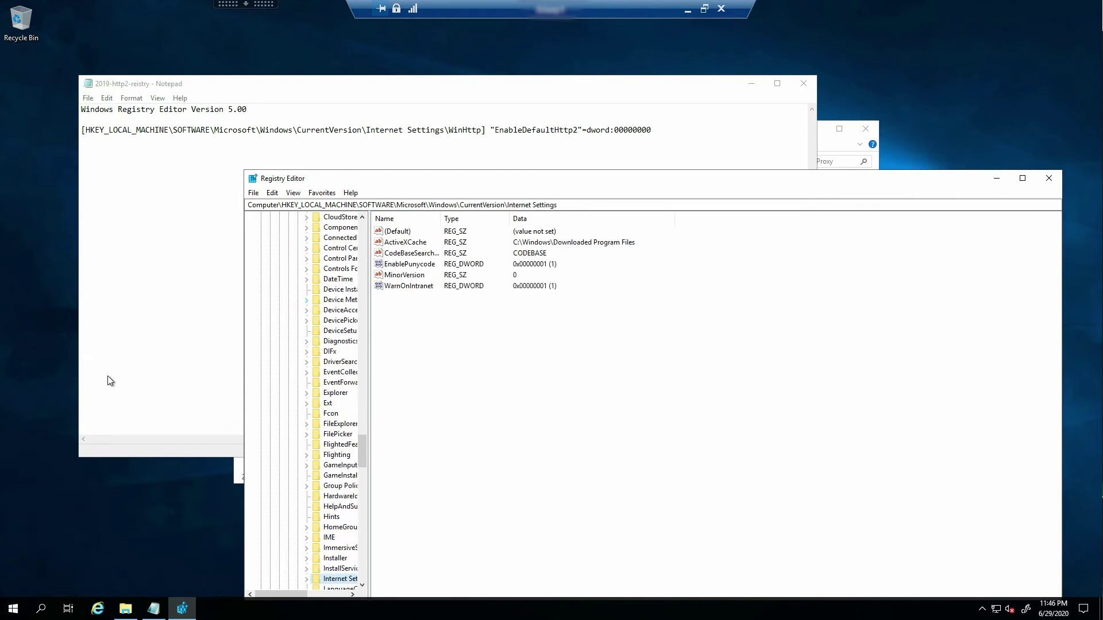
key("Right")
key("Right")
type("w")
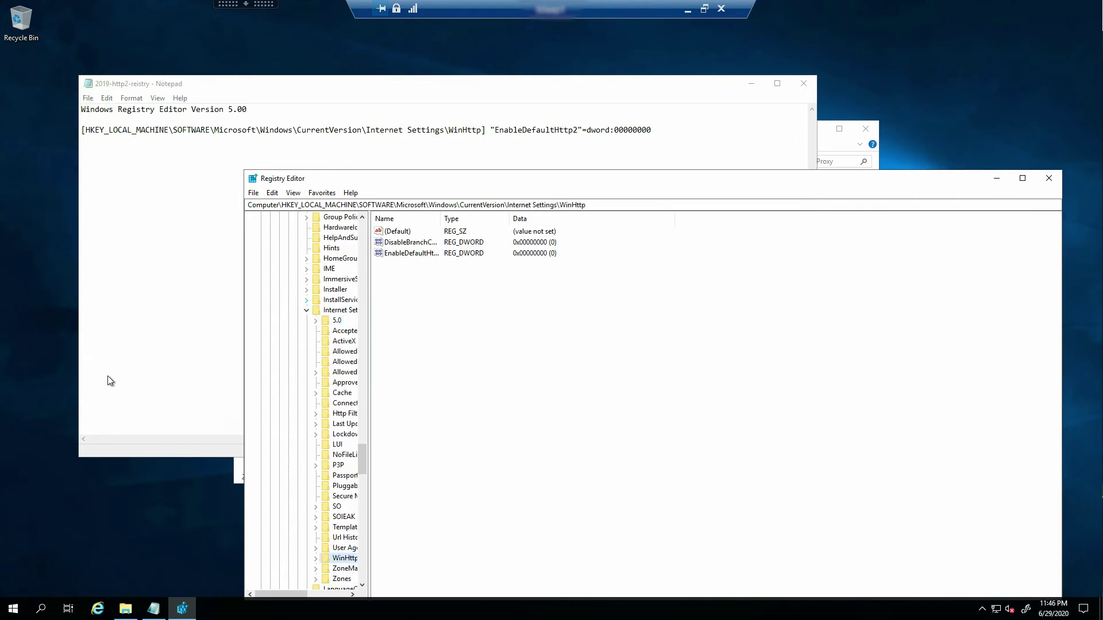
key("Right")
key("Right")
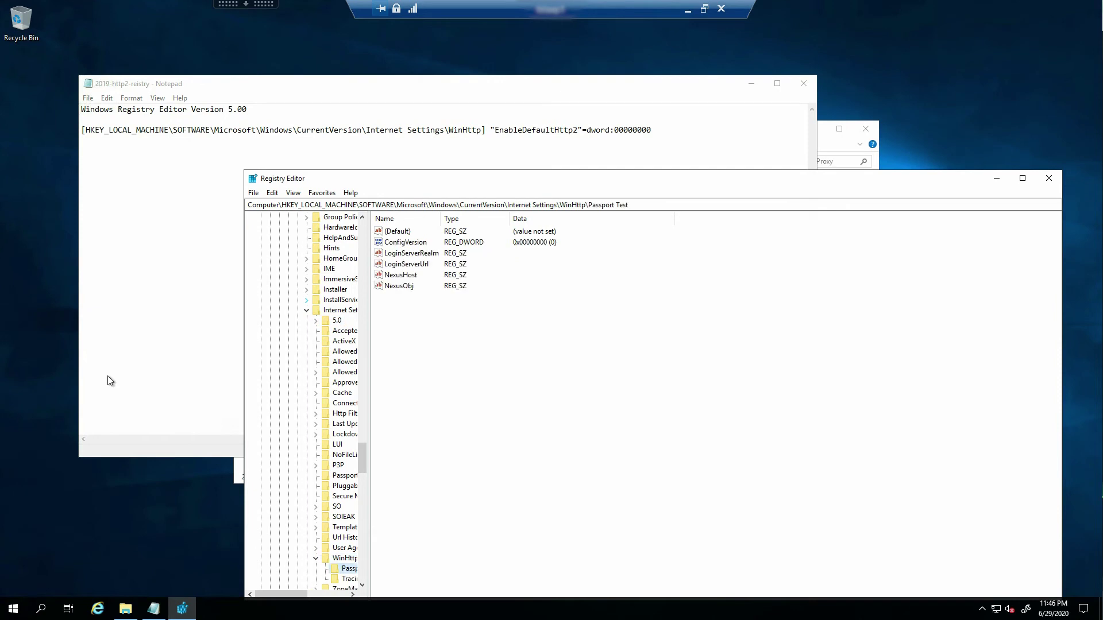
key("Left")
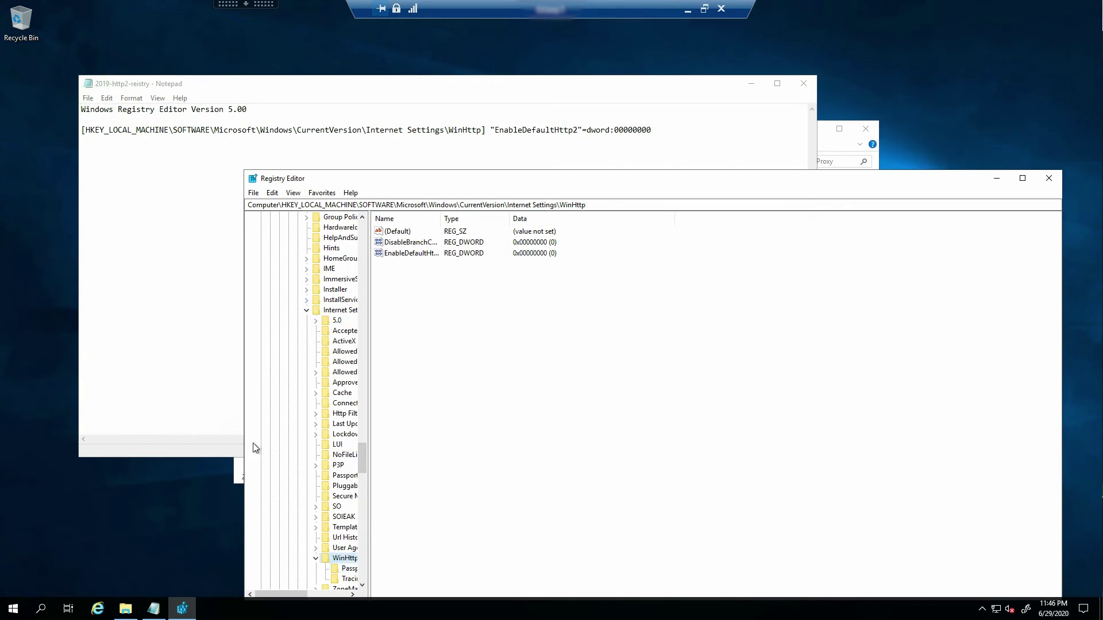
key("Tab")
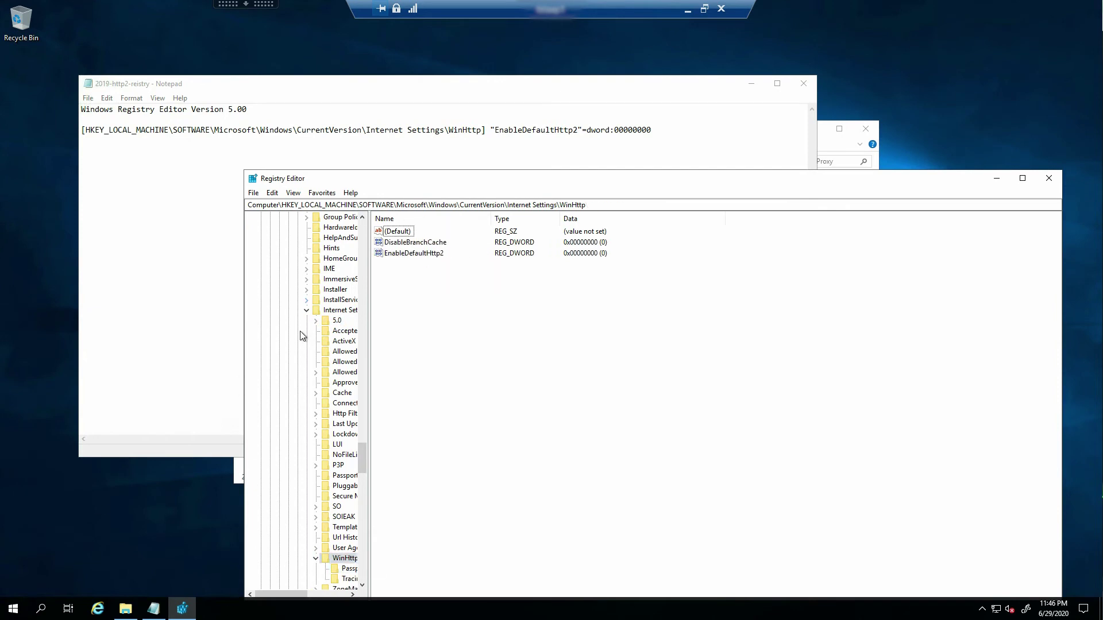
key("e")
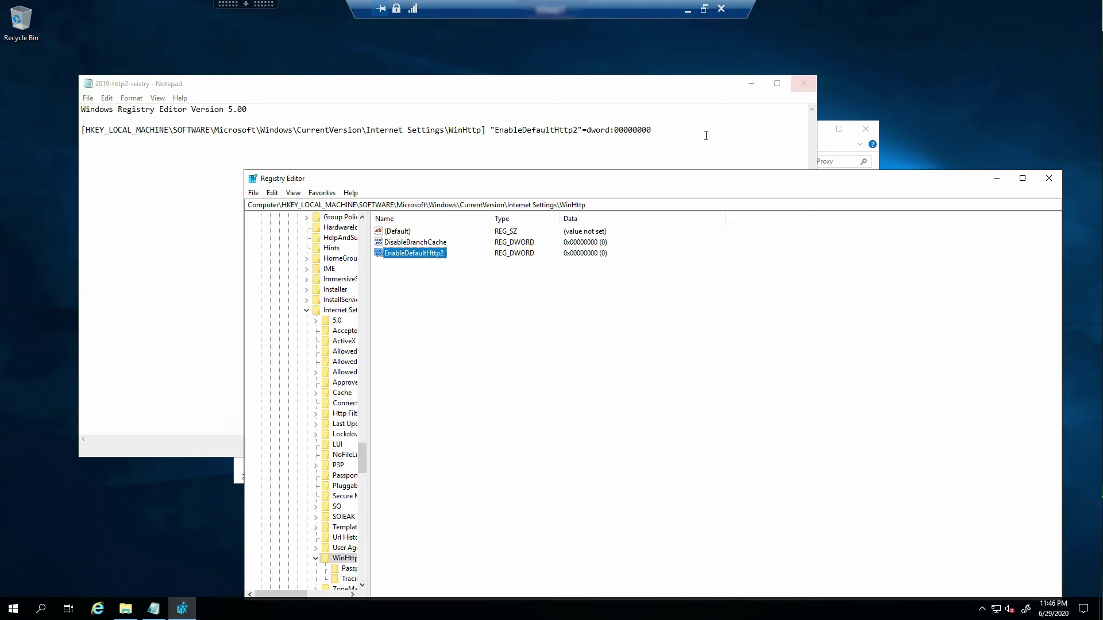
Close Notepad, run 2019-http2-reistry, and answer No to the import prompt
left_click(803, 84)
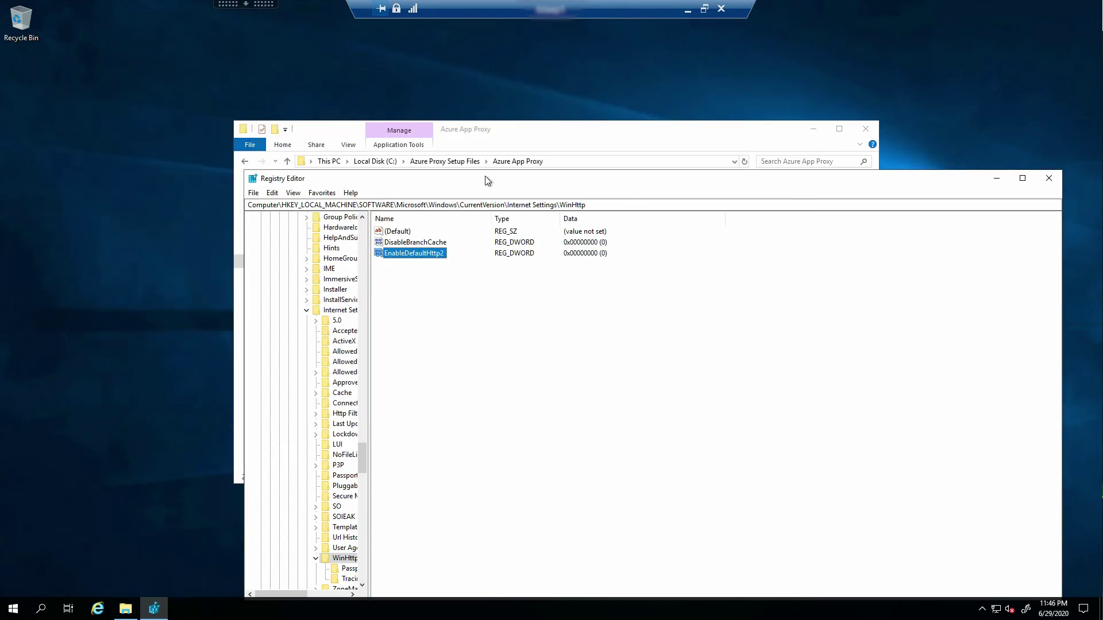
key("Return")
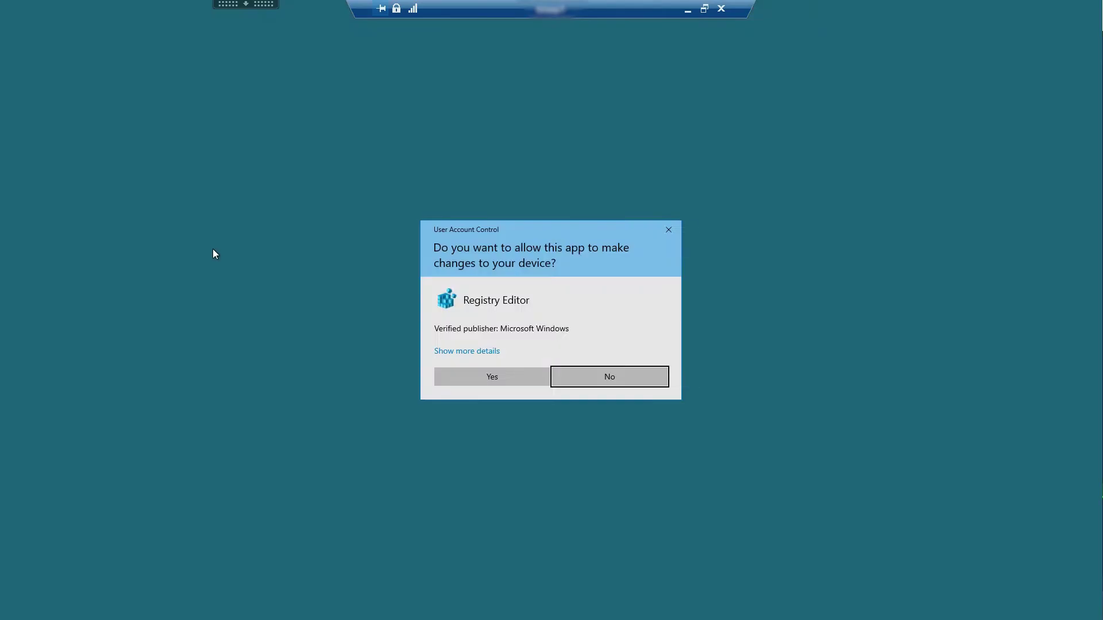
key("Left")
key("Return")
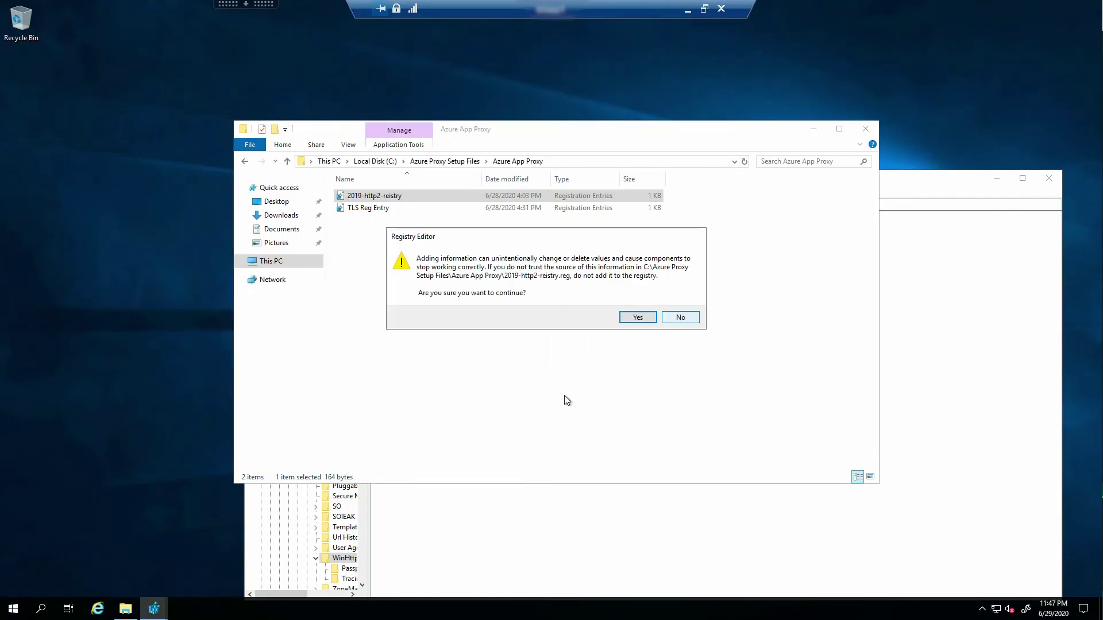
key("Tab")
key("Return")
Open TLS Reg Entry in Notepad using Edit
key("Down")
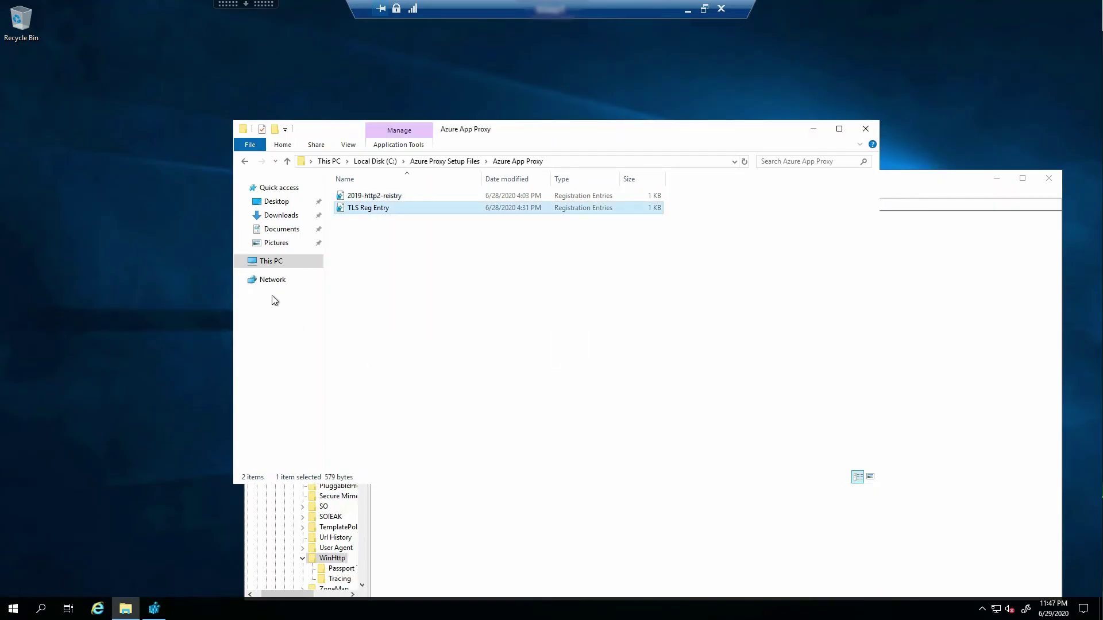
key("shift+F10")
key("Down")
key("Down")
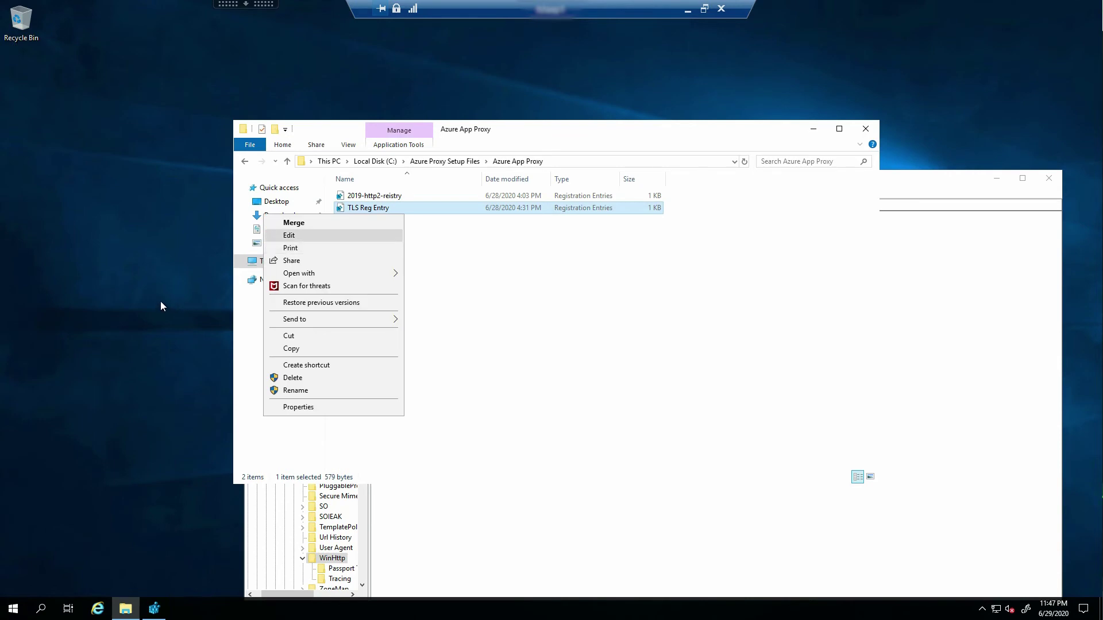
key("Up")
key("Return")
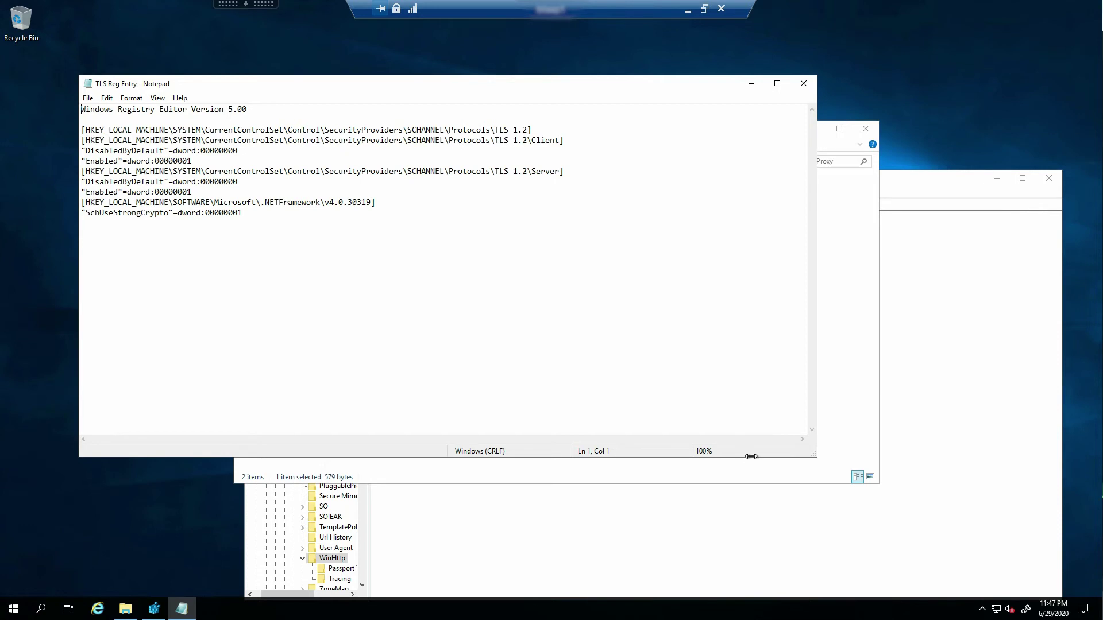
In Registry Editor, move from SOFTWARE to SYSTEM > CurrentControlSet > Control and widen the tree pane
left_click(782, 467)
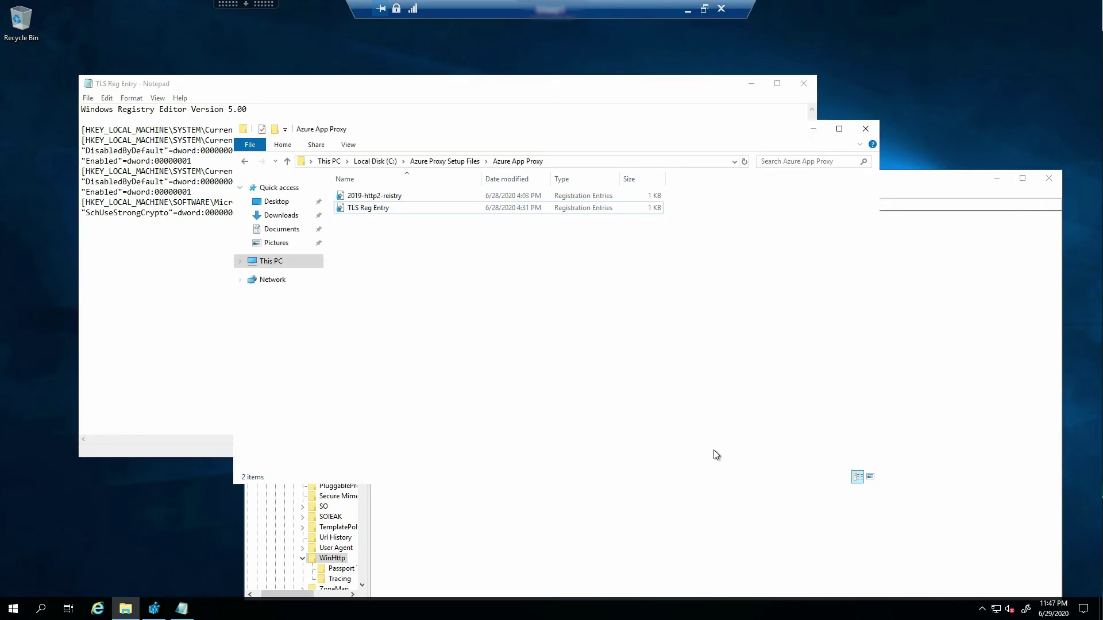
key("alt+Tab")
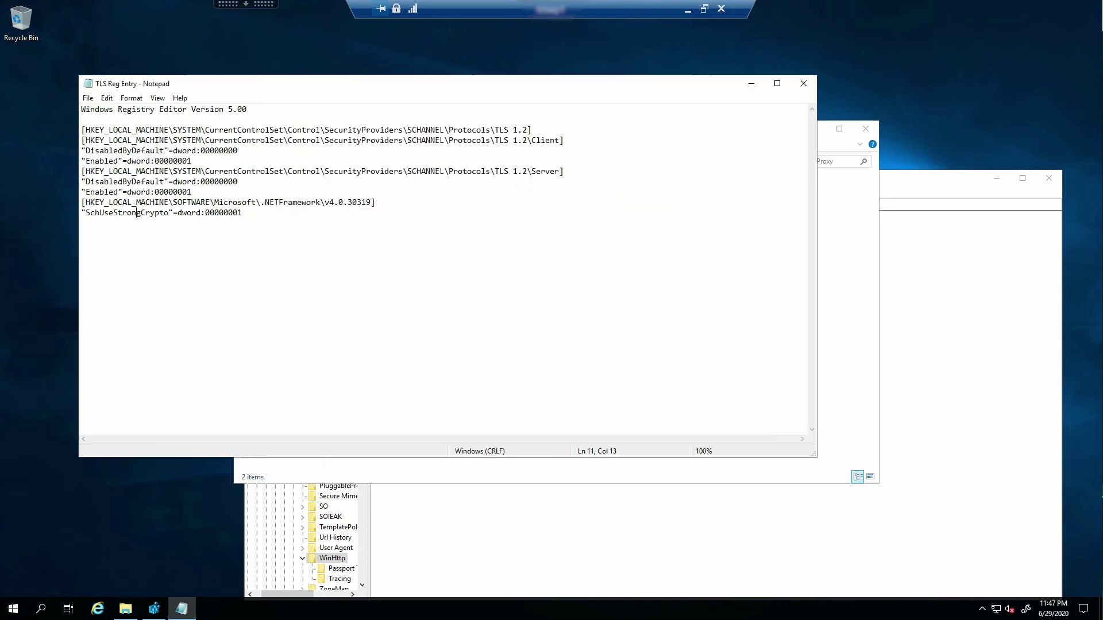
key("alt+Tab")
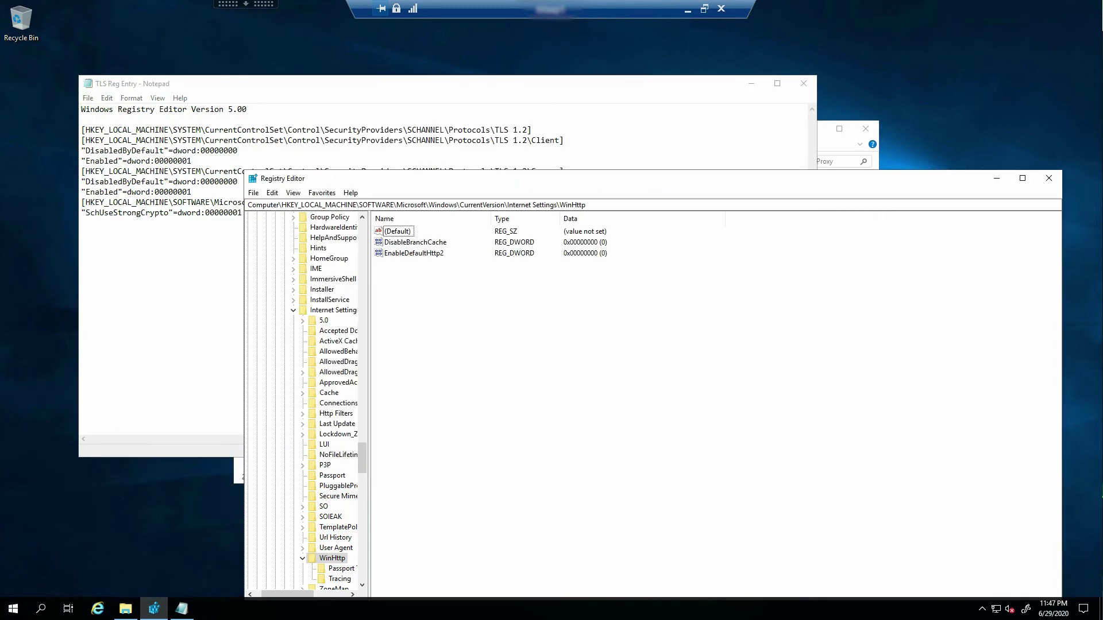
key("Left")
key("Left")
key("Left")
key("Left")
key("Left")
key("Left")
key("Left")
key("Left")
key("Left")
key("Left")
key("Left")
key("Down")
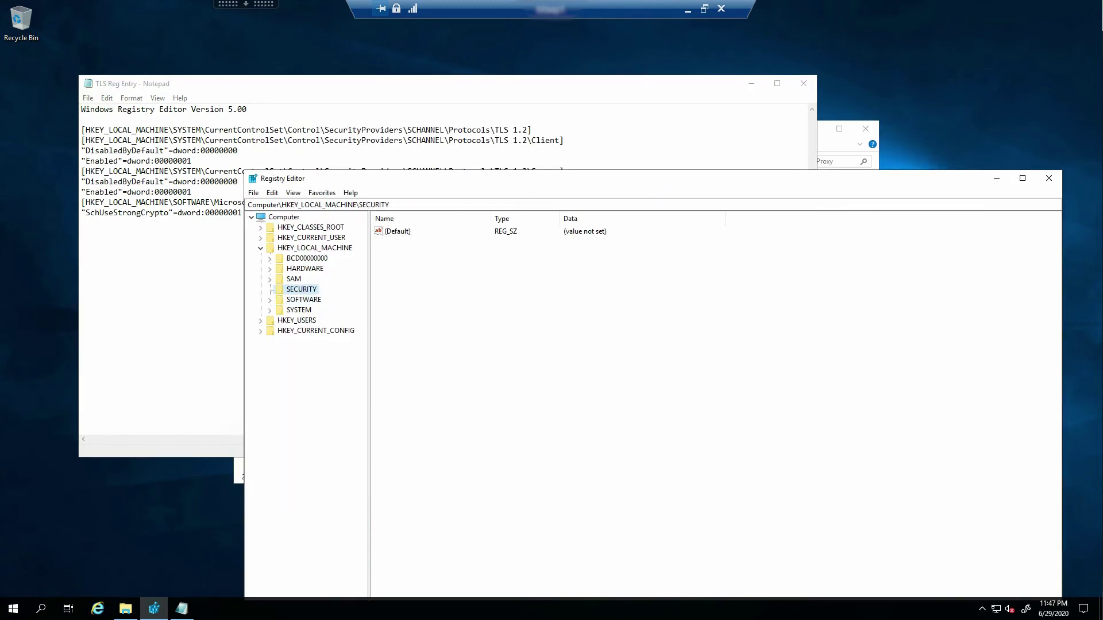
key("Right")
key("Right")
key("Down")
key("Down")
key("Down")
key("Right")
key("Right")
key("Right")
key("Right")
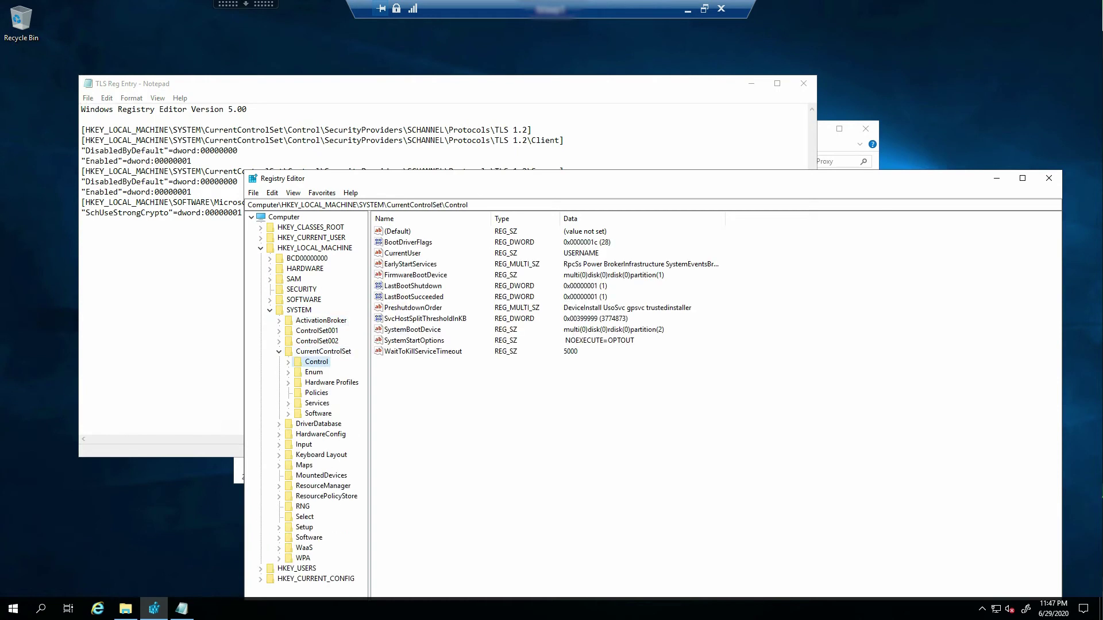
key("Return")
key("Down")
type("ser")
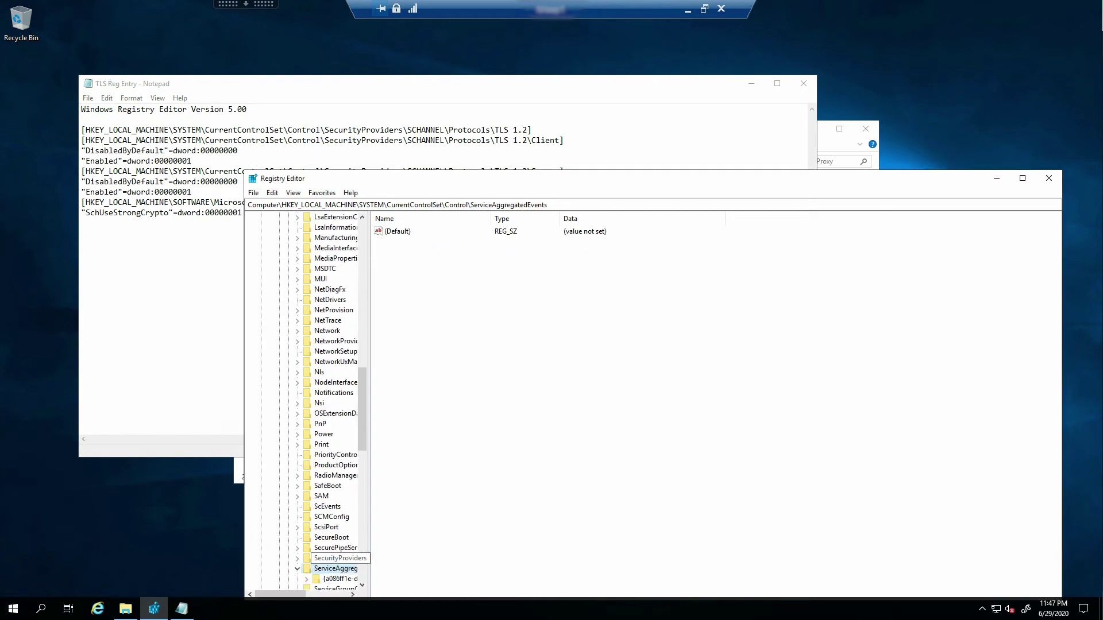
key("Down")
key("Down")
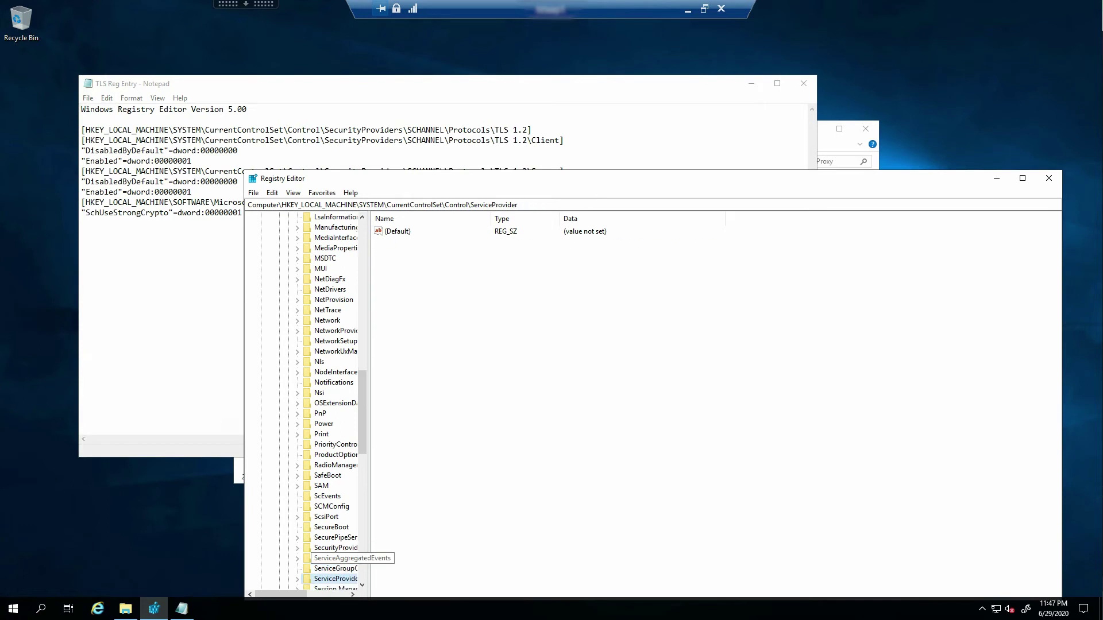
key("Right")
key("Right")
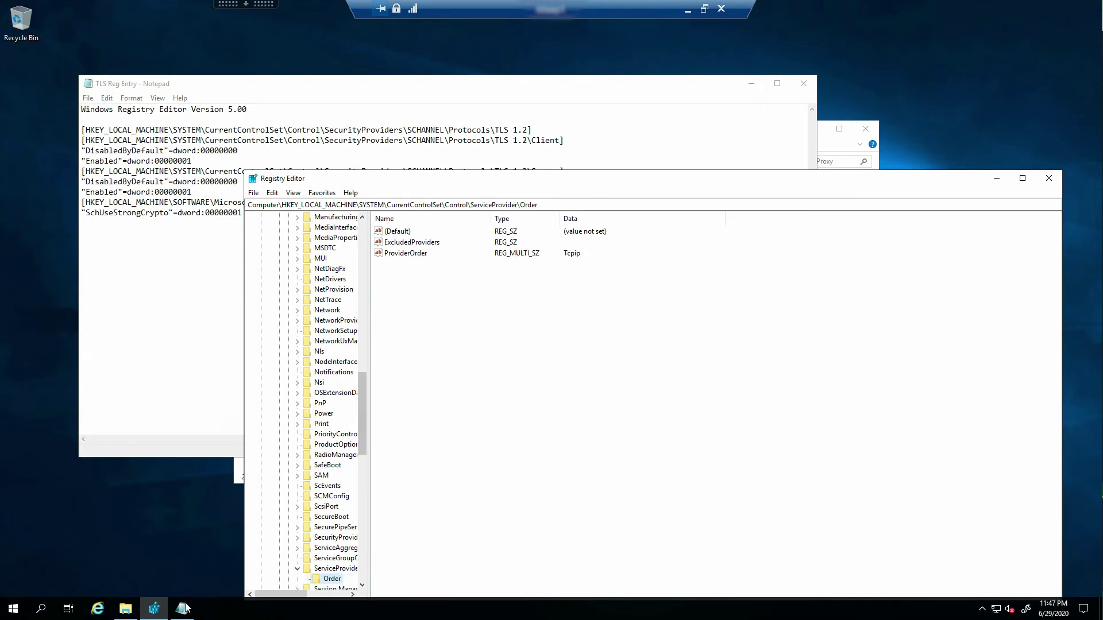
left_click_drag(369, 488, 449, 489)
Expand SecurityProviders > SCHANNEL > Protocols > TLS 1.2 and show the Client key's values
key("Up")
key("Up")
key("Up")
key("Up")
key("Right")
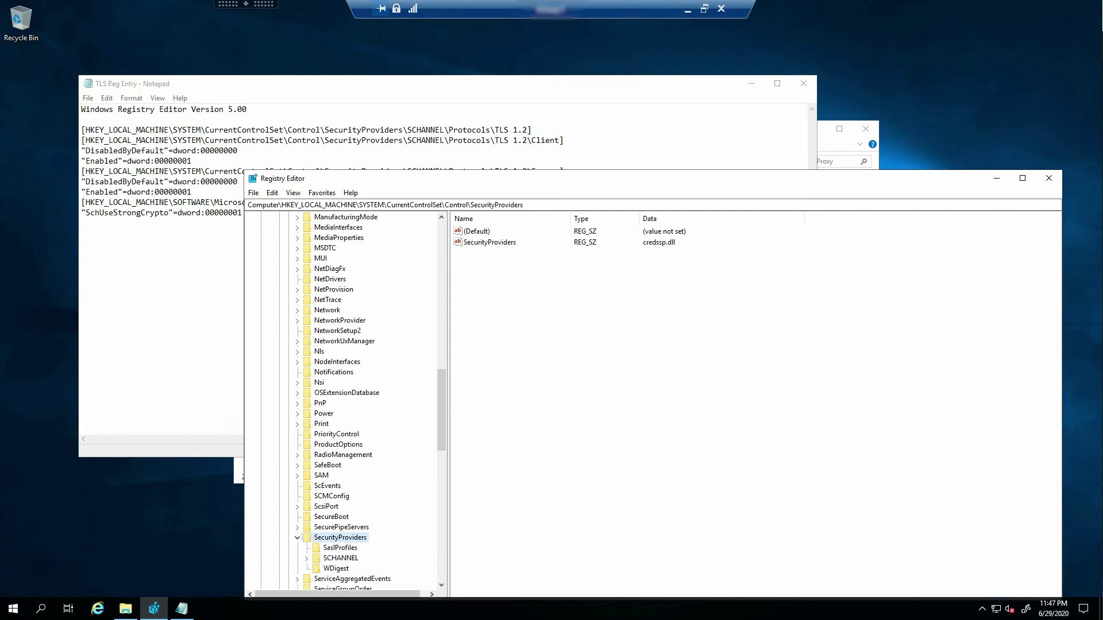
key("Down")
key("Down")
key("Right")
key("Down")
key("Down")
key("Down")
key("Down")
key("Down")
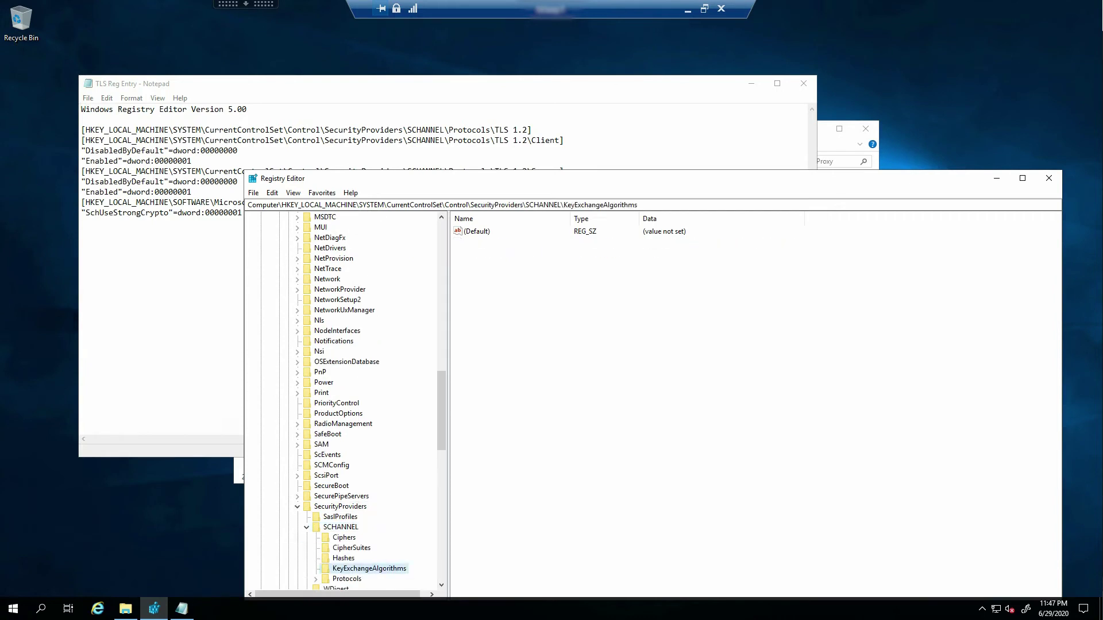
key("Right")
key("Right")
key("Right")
key("Down")
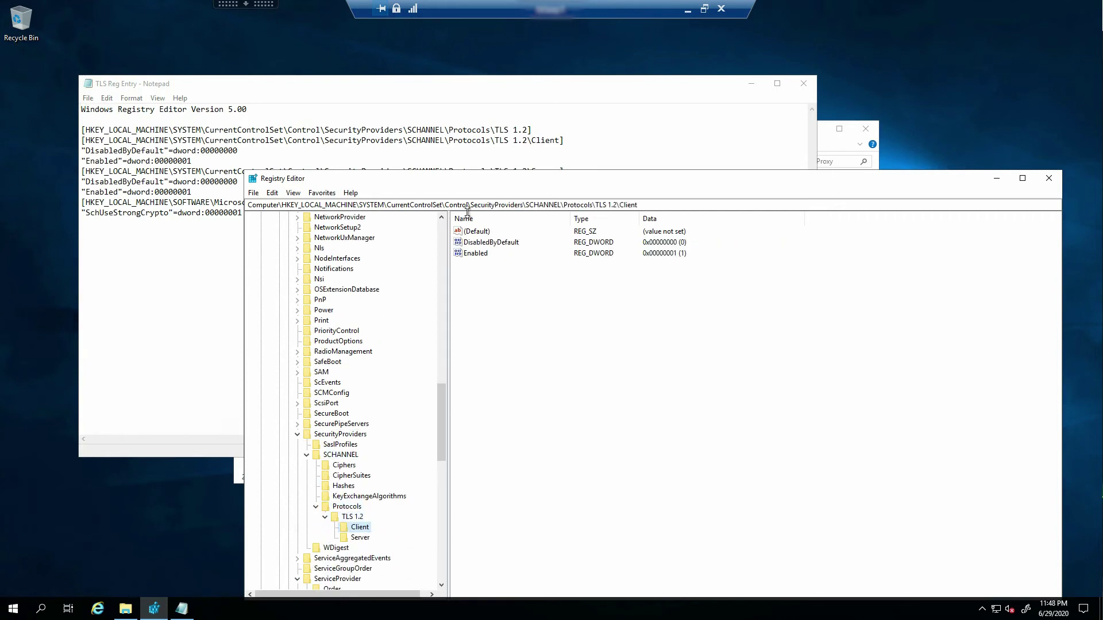
Compare DisabledByDefault with the notes, check the Server key, then close TLS Reg Entry
key("alt+Tab")
key("Home")
key("shift+End")
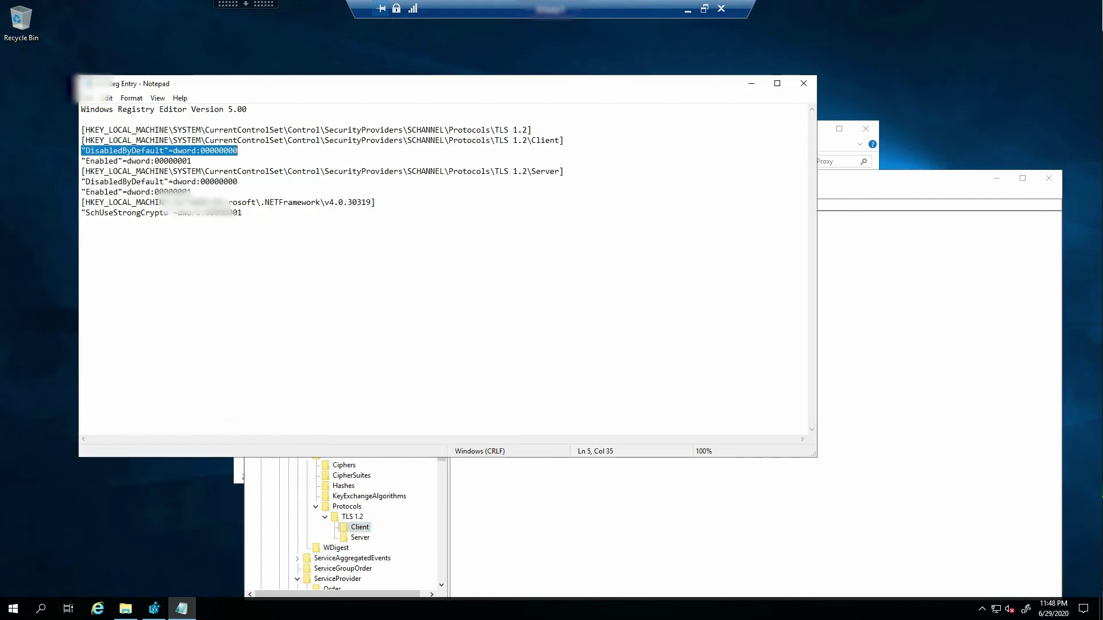
key("alt+Tab")
key("Down")
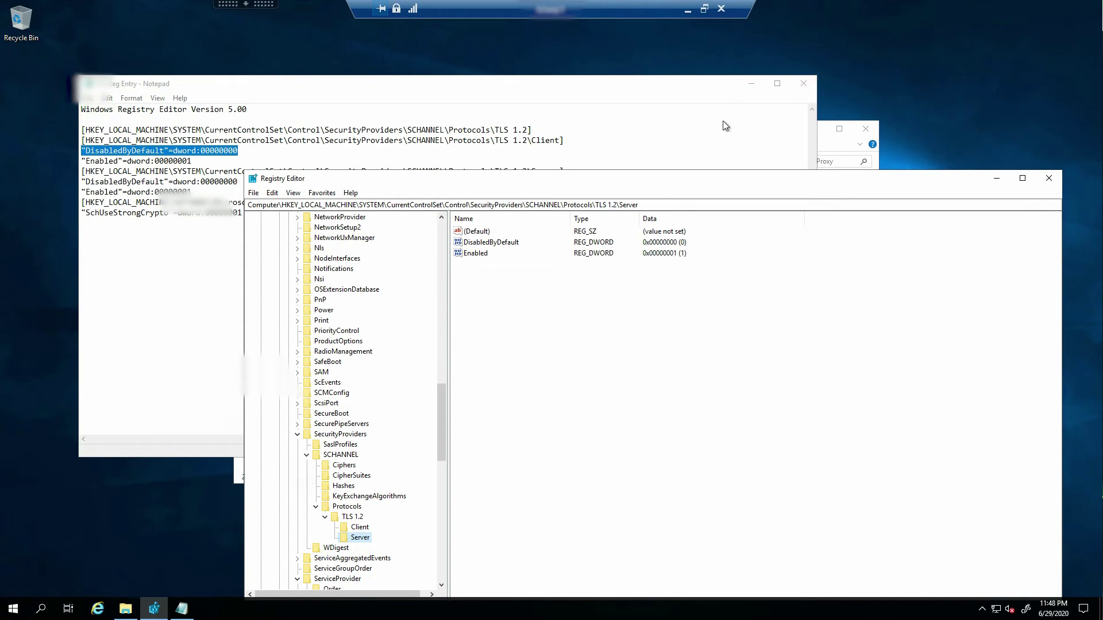
left_click(803, 83)
key("alt+Tab")
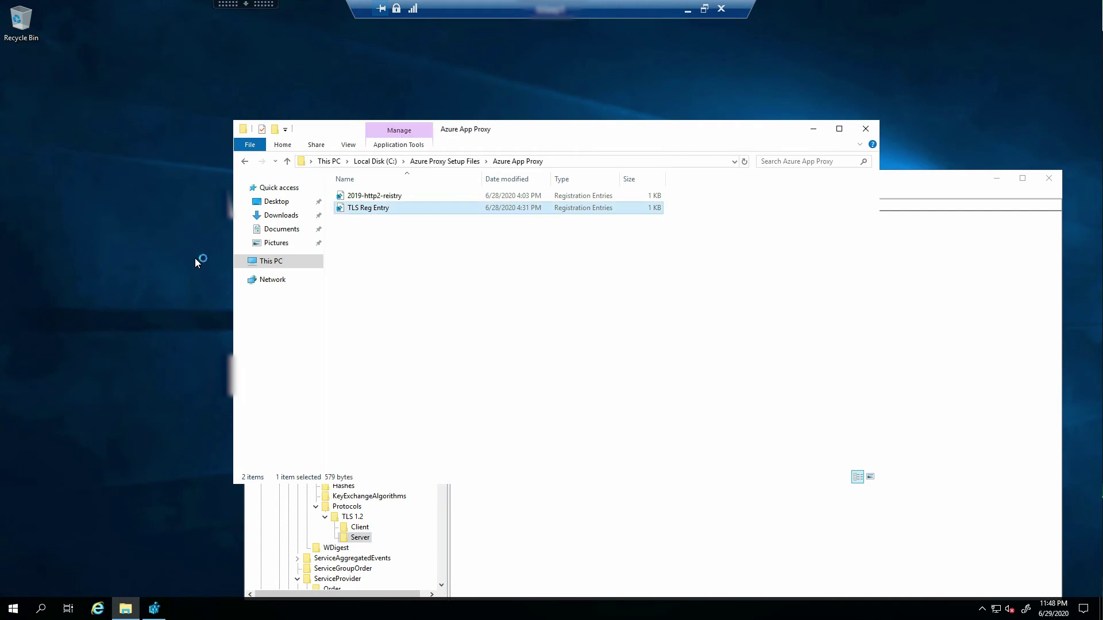
Run TLS Reg Entry, answer the import warning, then close File Explorer and Registry Editor
key("Return")
left_click(490, 377)
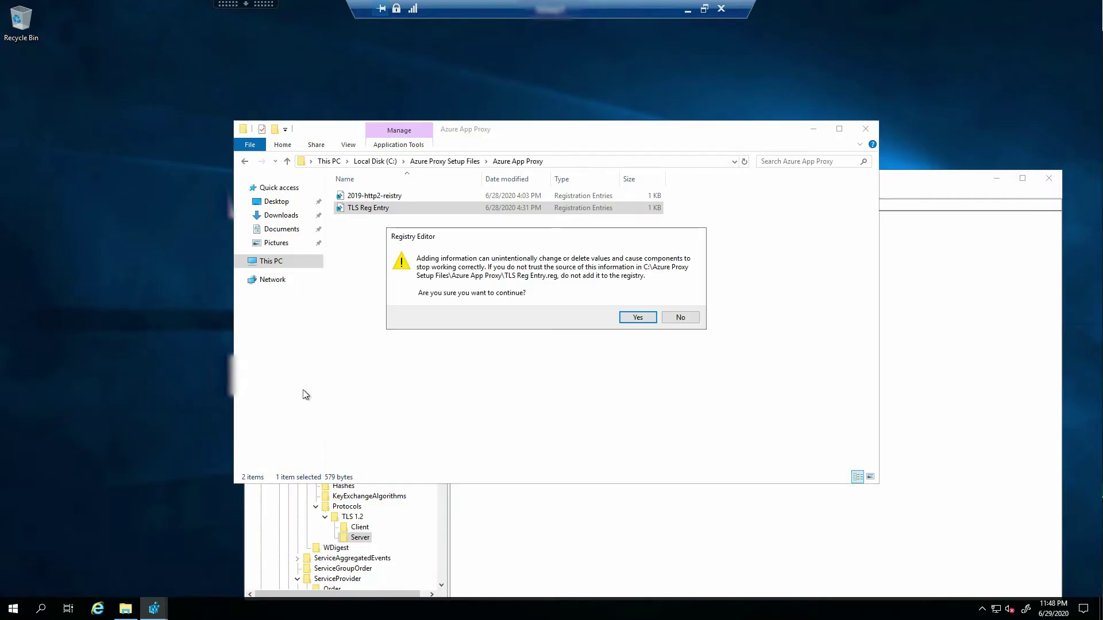
key("Return")
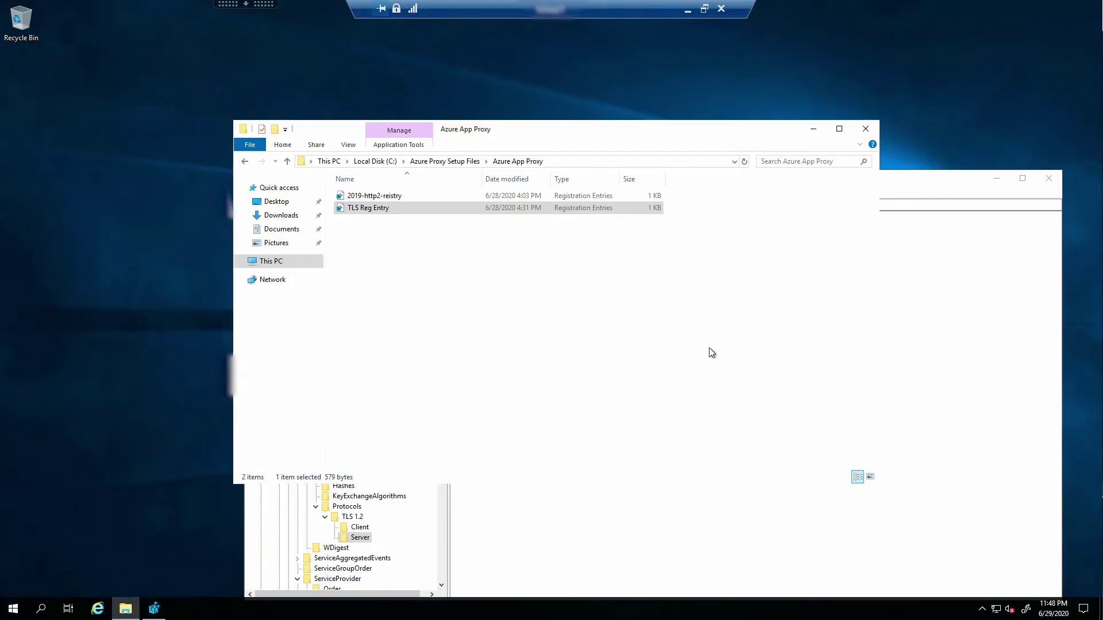
left_click(866, 129)
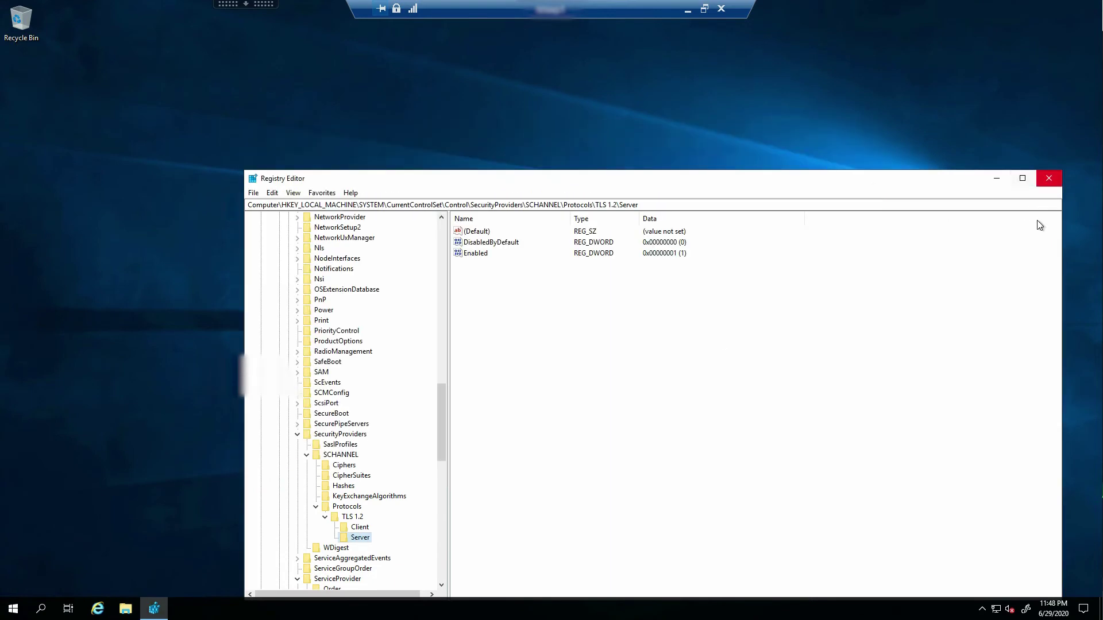
left_click(1049, 179)
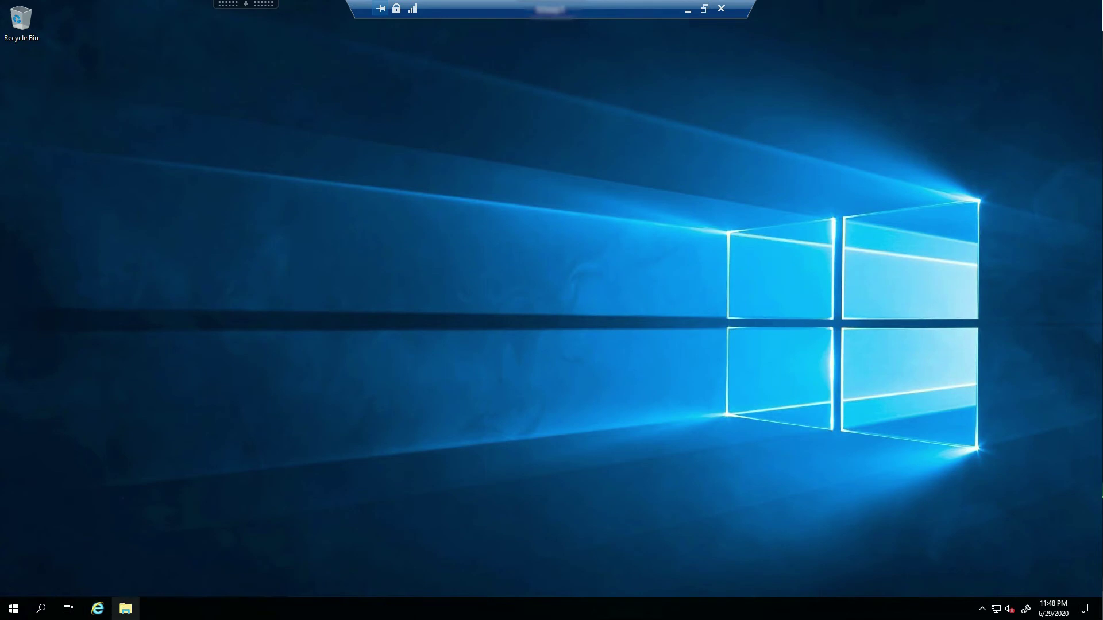
Open C:\Azure Proxy Setup Files, select the connector installer, and autosize the Name column
left_click(125, 609)
double_click(534, 318)
key("a")
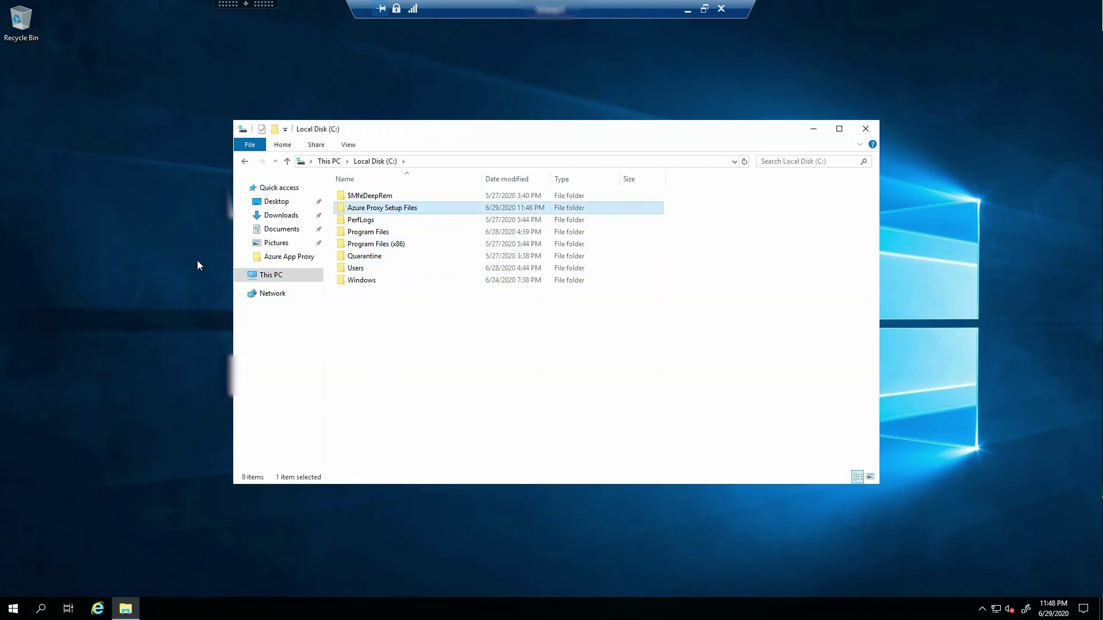
key("Return")
key("Down")
key("Down")
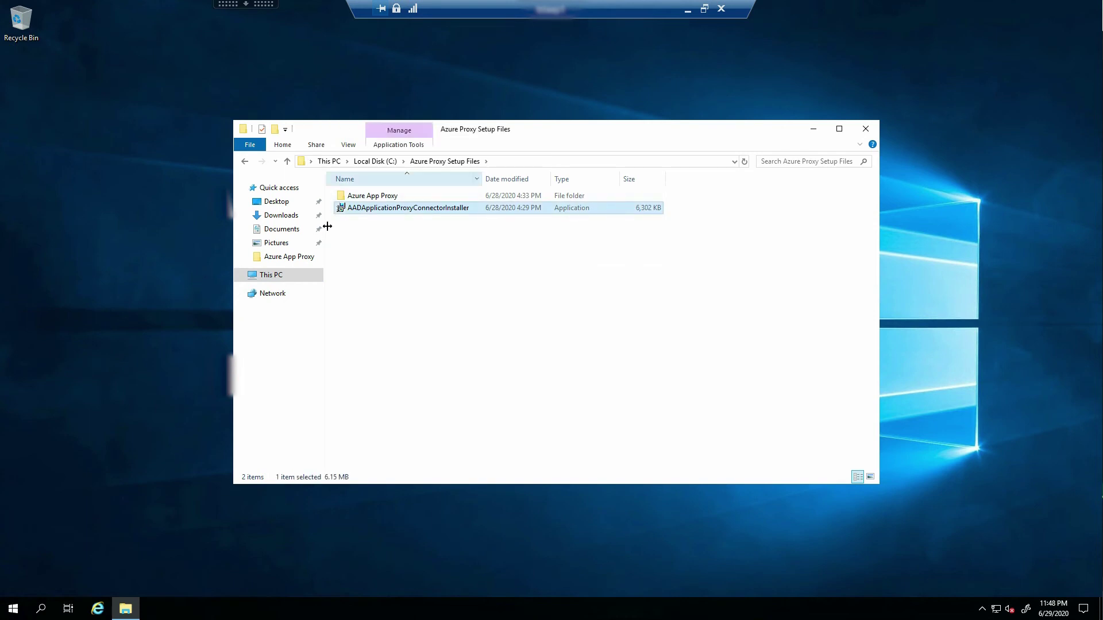
key("ctrl+plus")
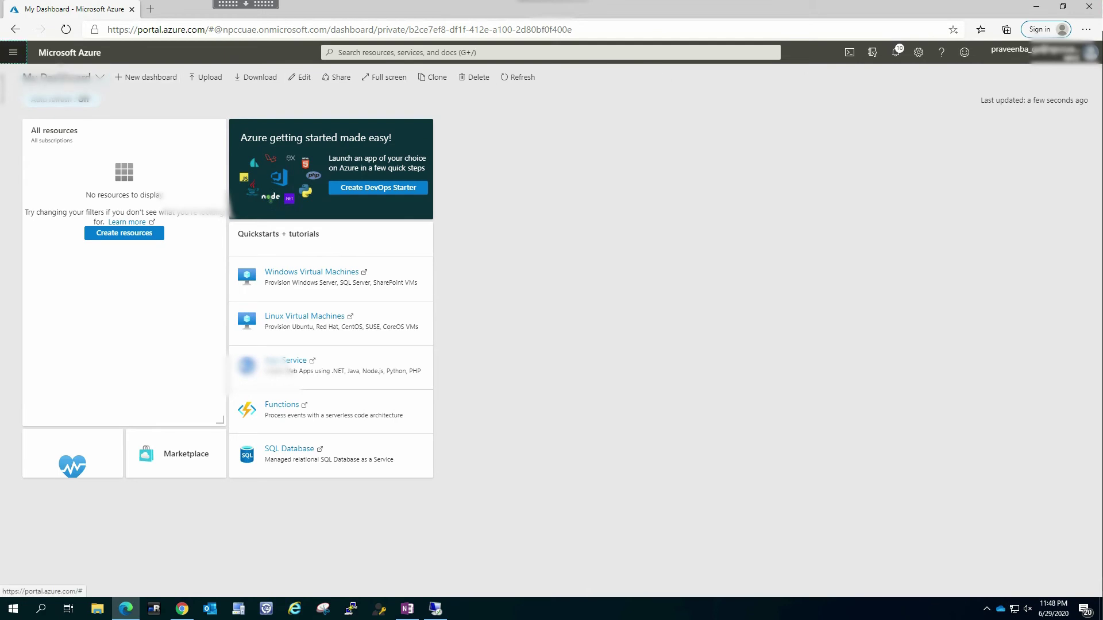
Go to Azure Active Directory > Application proxy via the portal menu
left_click(13, 52)
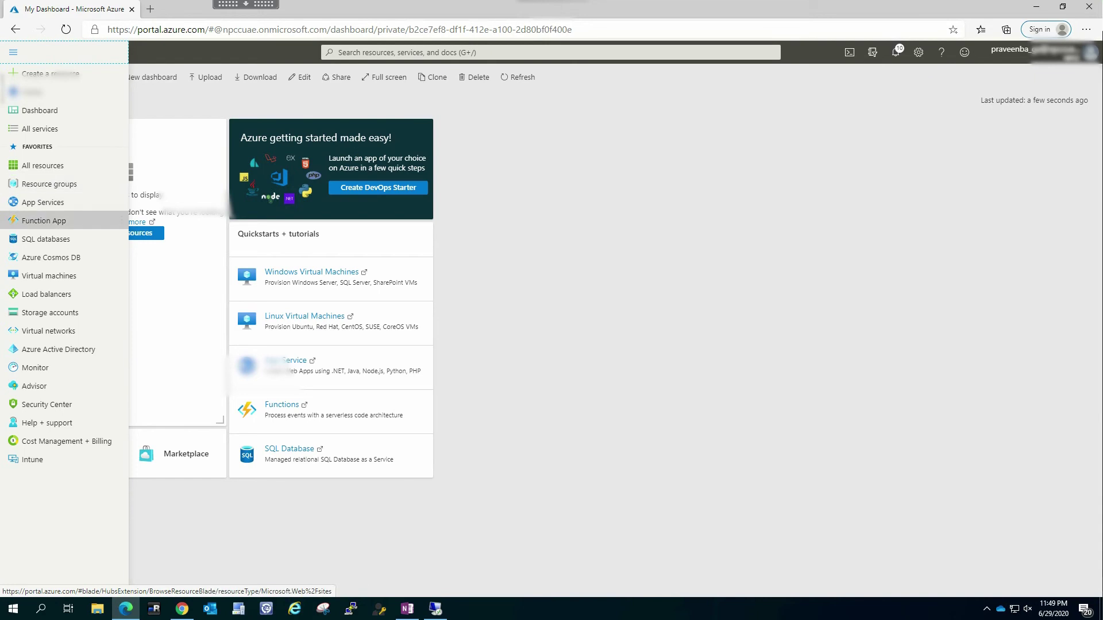
left_click(58, 349)
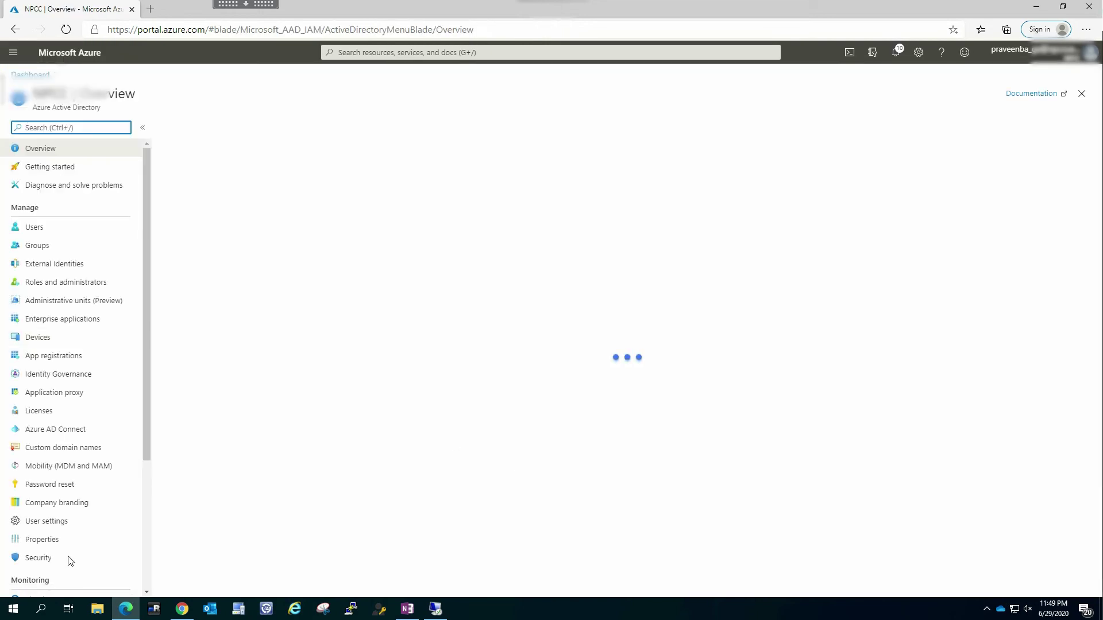
scroll(74, 368, "down", 2)
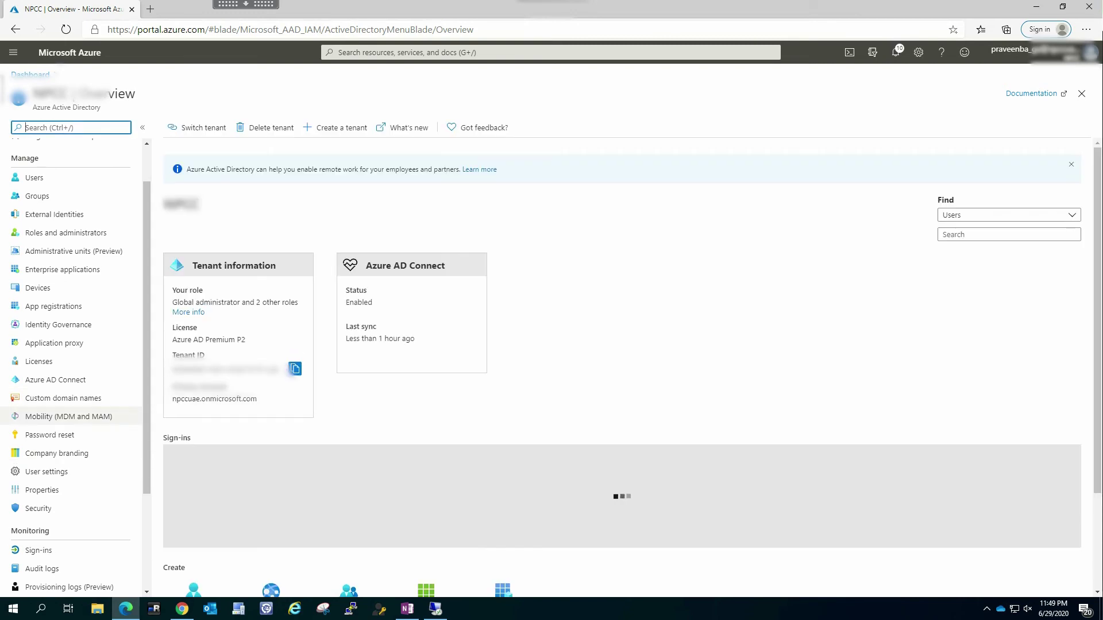
left_click(81, 344)
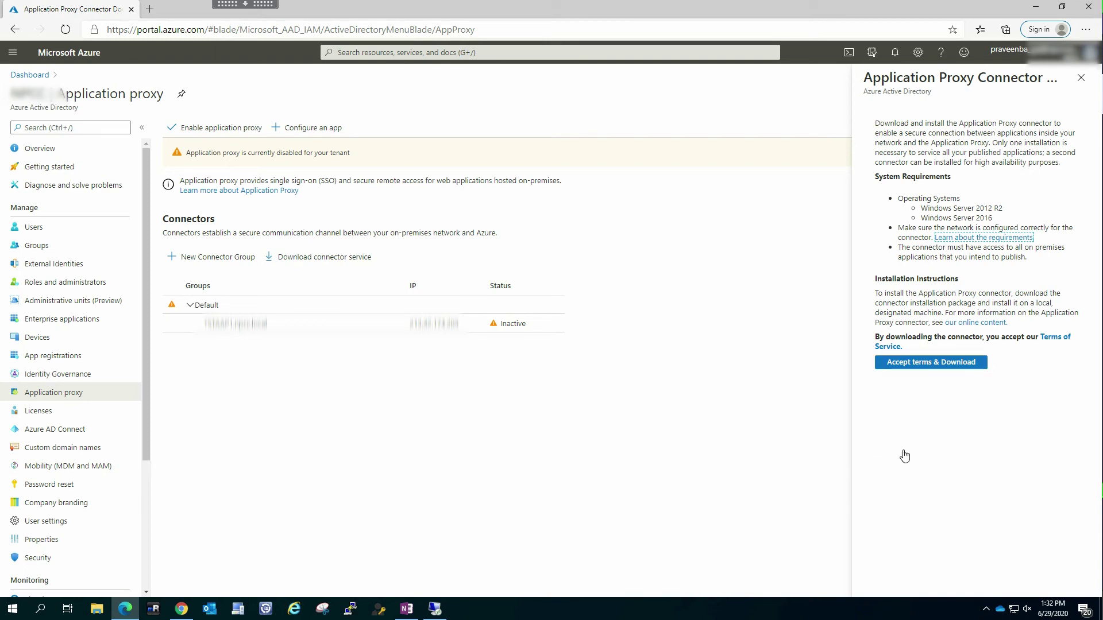
Accept the terms and download the Application Proxy connector
left_click(930, 362)
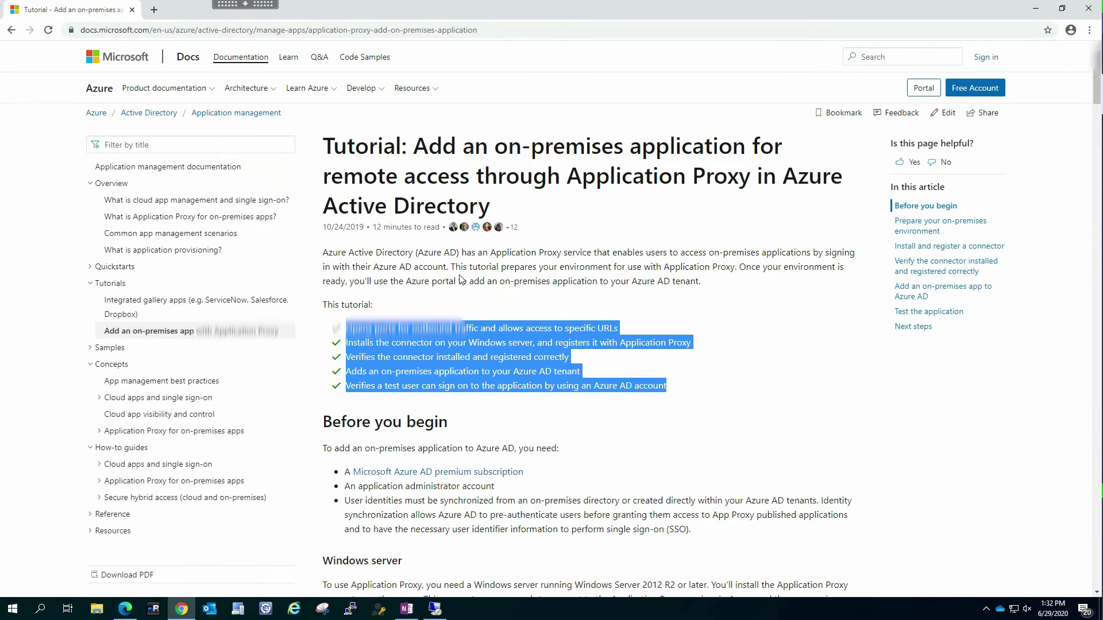
Run AADApplicationProxyConnectorInstaller as administrator, approve UAC, agree to the licence, and start the install
left_click(435, 609)
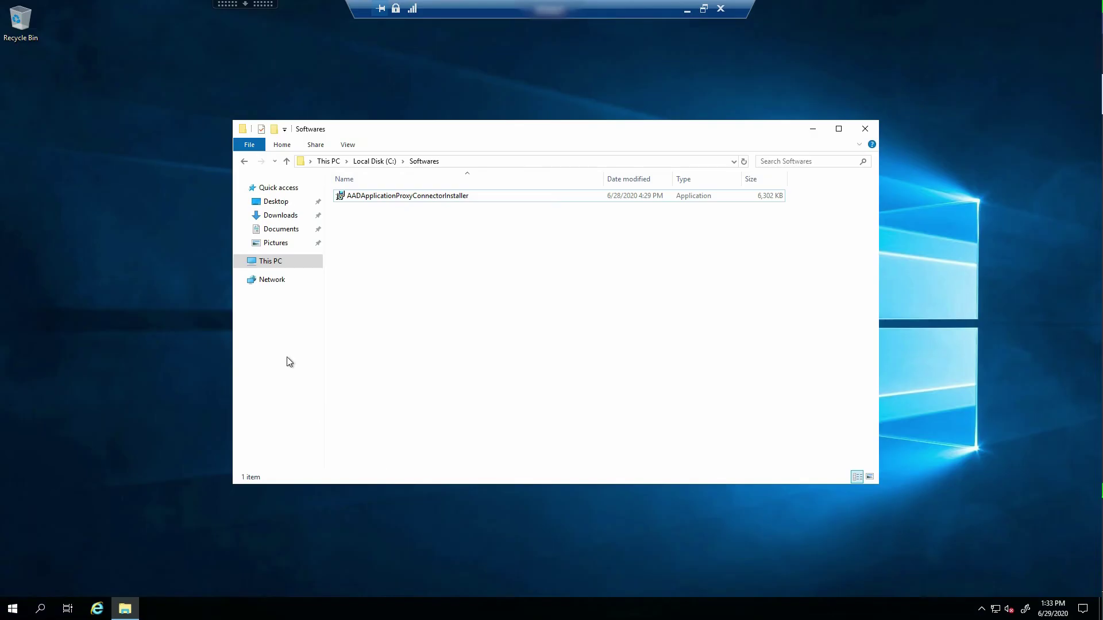
left_click(408, 196)
right_click(410, 198)
left_click(327, 222)
left_click(440, 374)
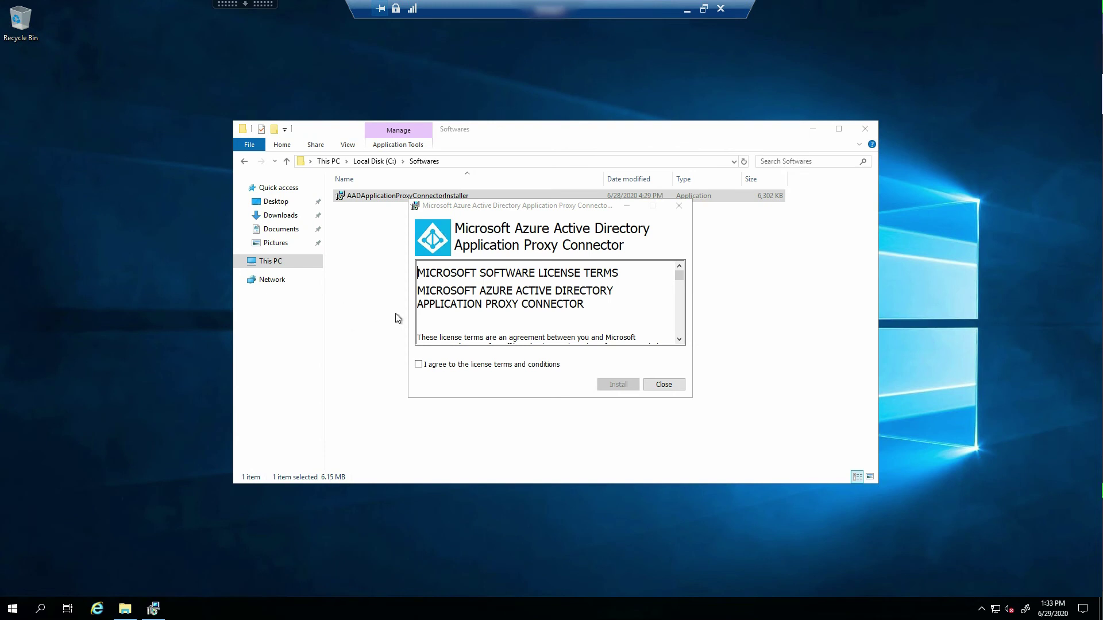
left_click(419, 365)
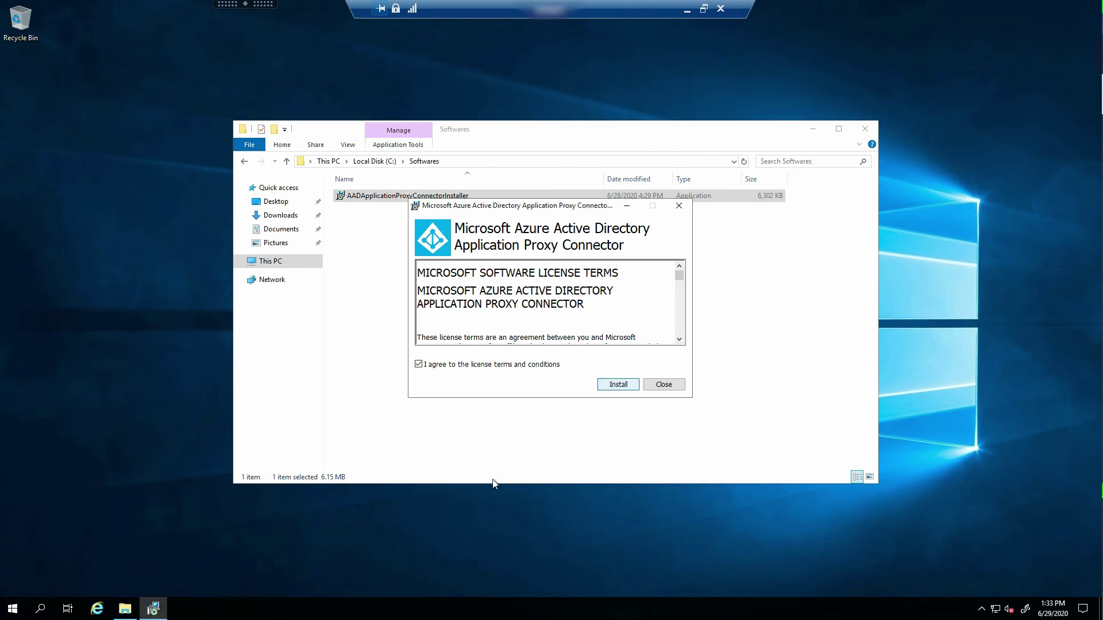
left_click(618, 385)
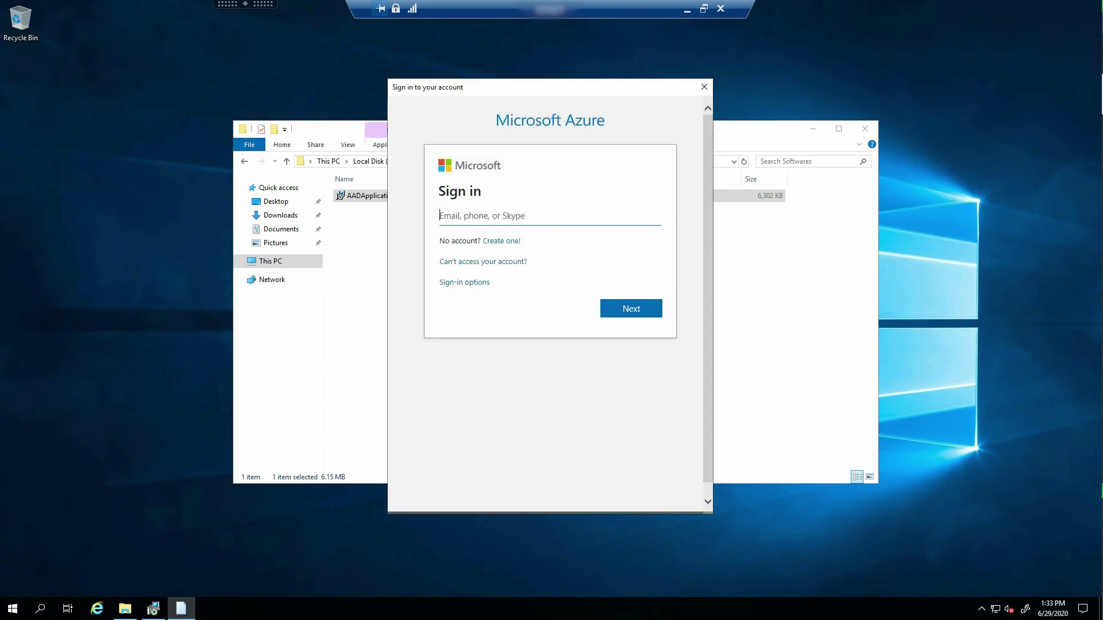
Sign in to the connector installer with the Azure admin account's username and password
type("praveen")
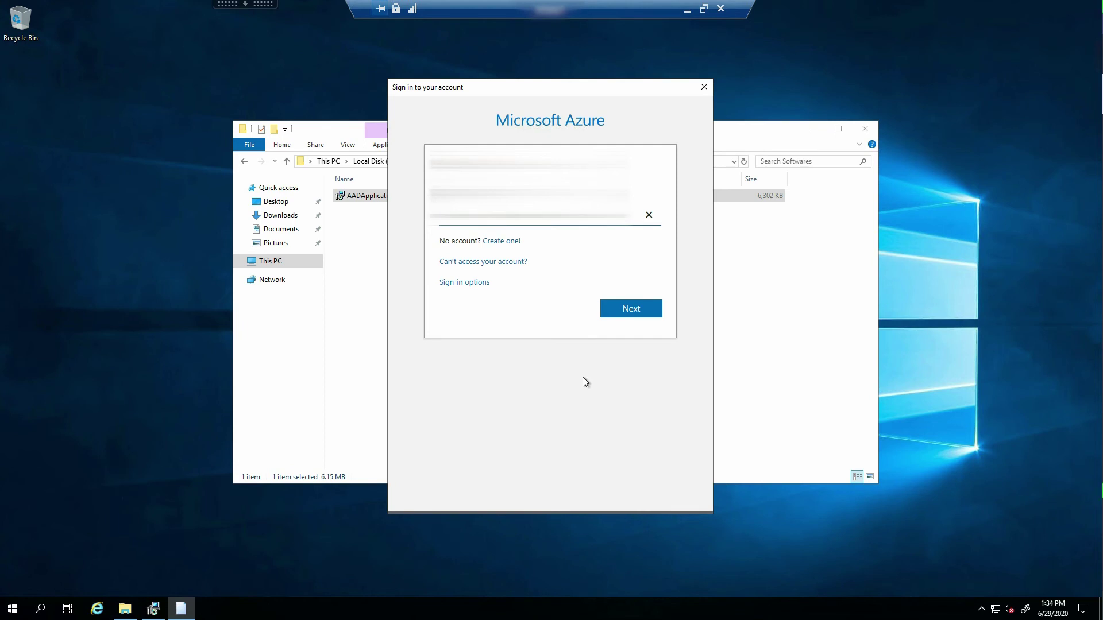
key("Return")
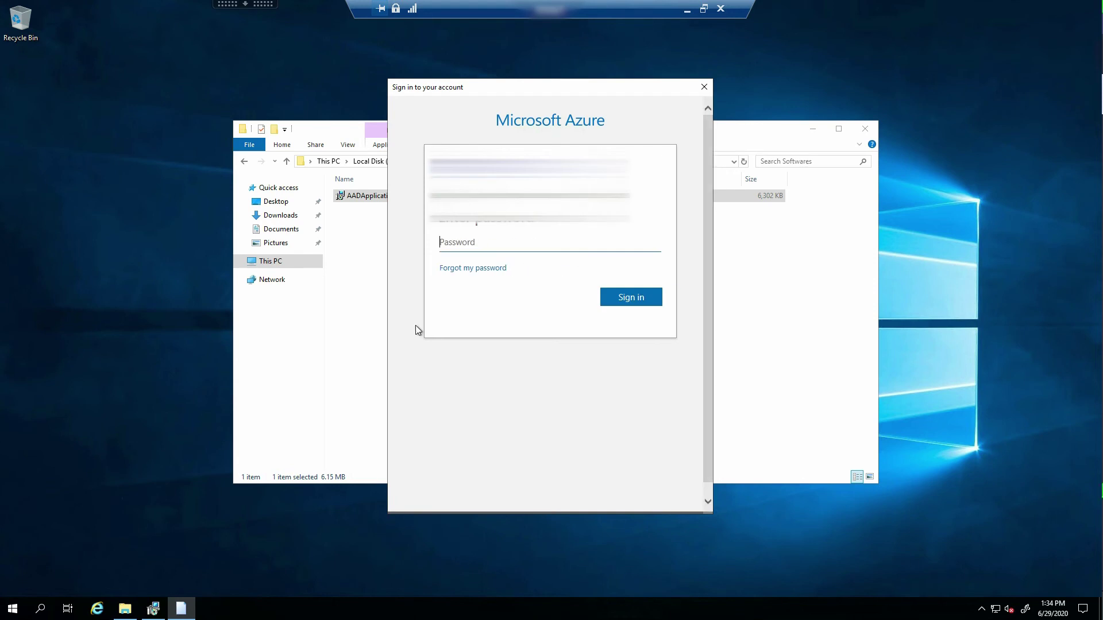
type("•••••••")
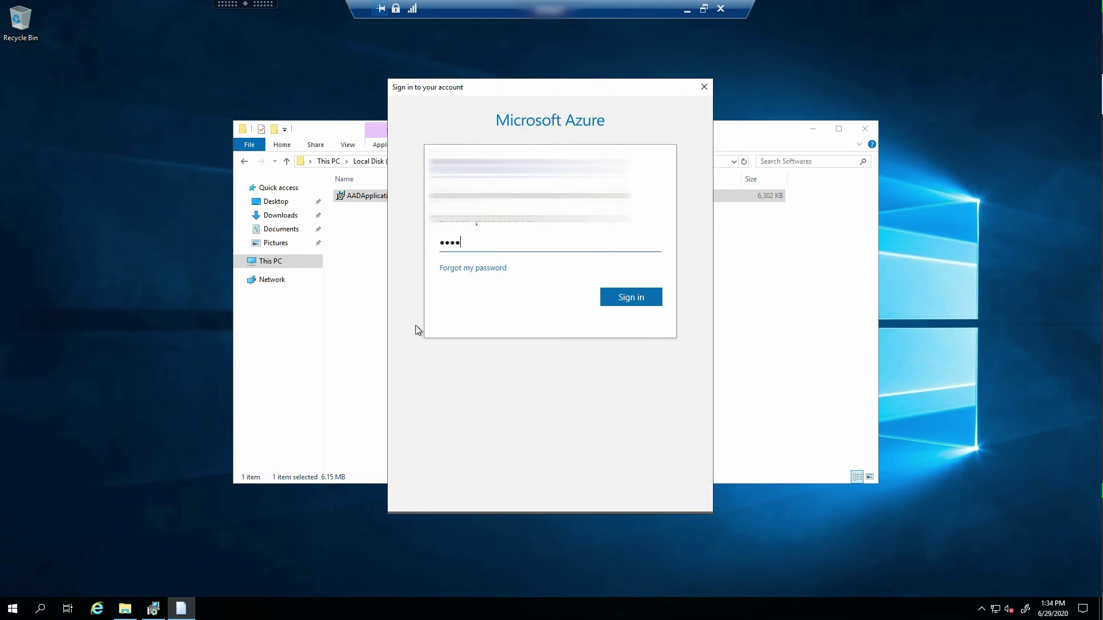
type("••••••")
key("Return")
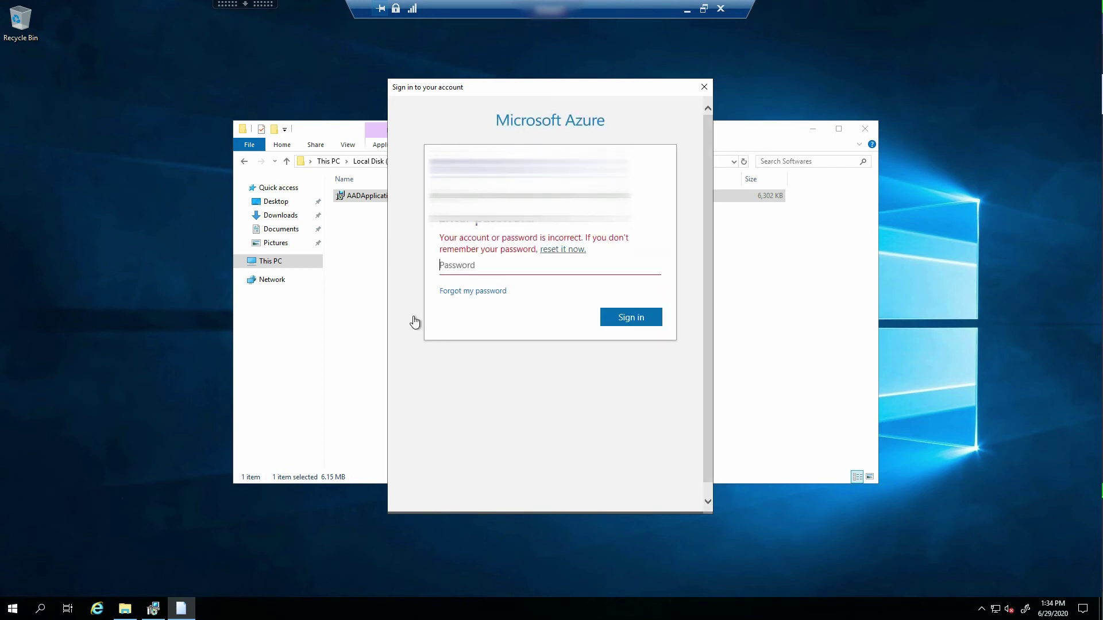
Re-enter the password and approve sign-in through the Authenticator app to finish connector setup
type("•••••••")
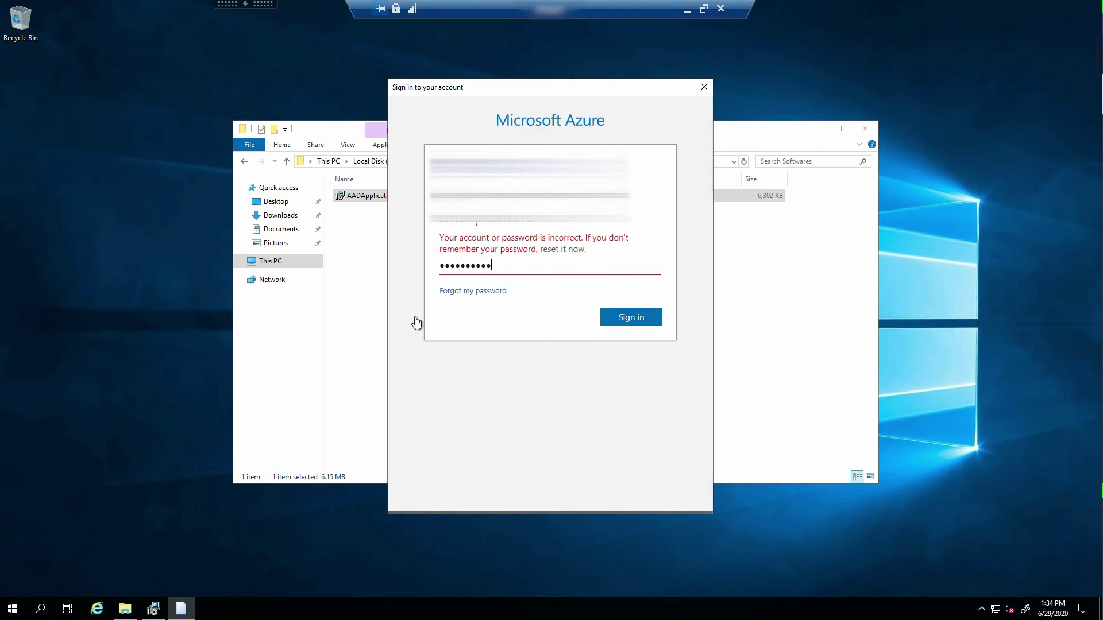
key("Return")
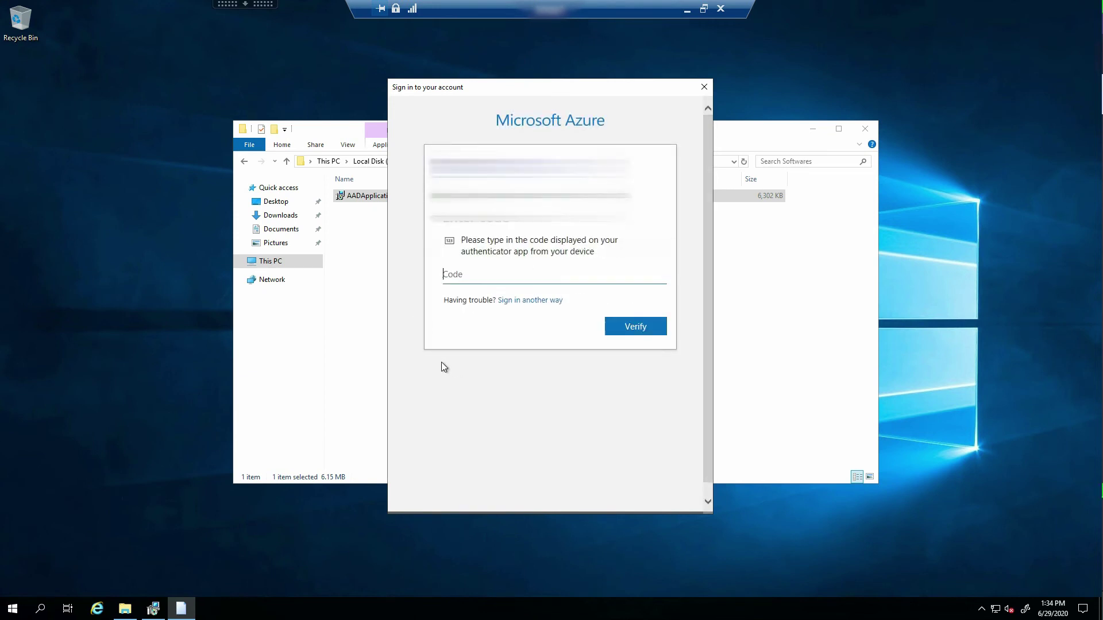
left_click(525, 303)
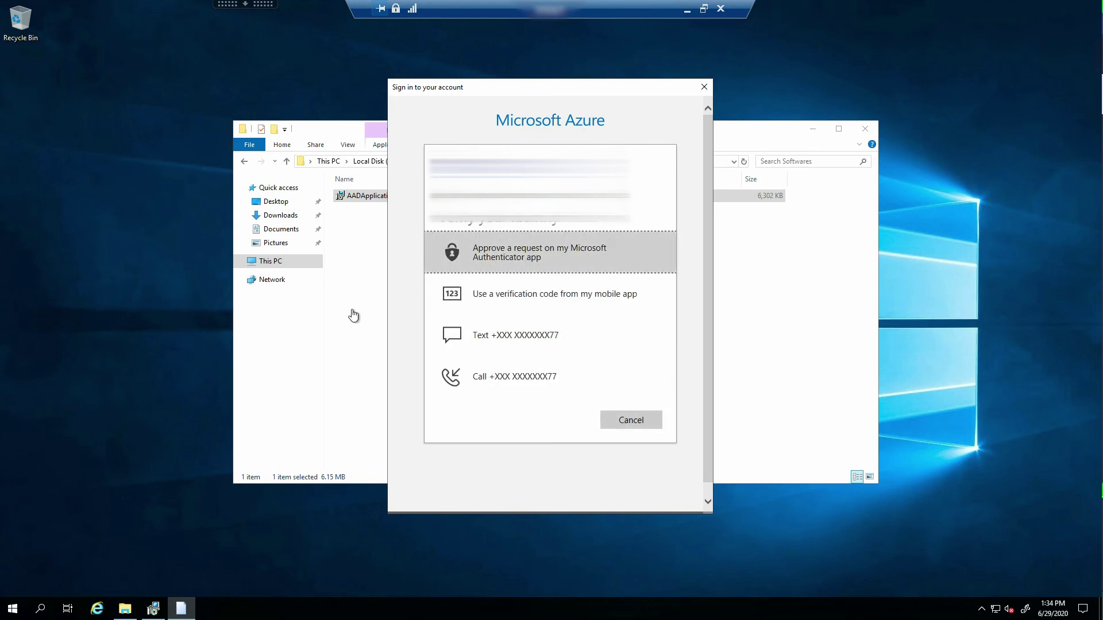
key("Return")
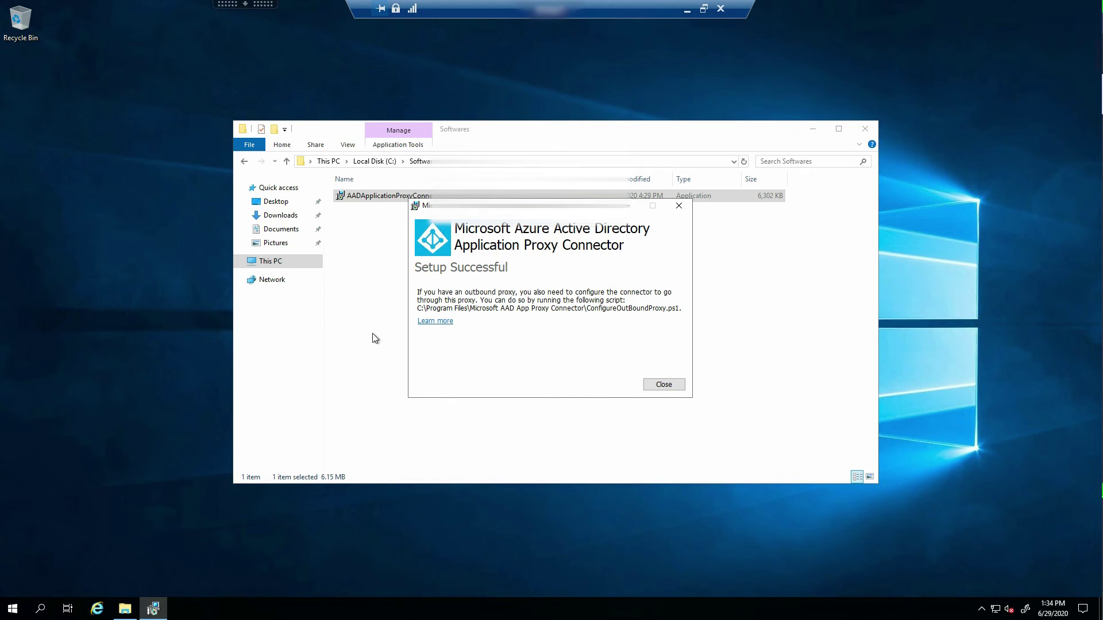
right_click(12, 608)
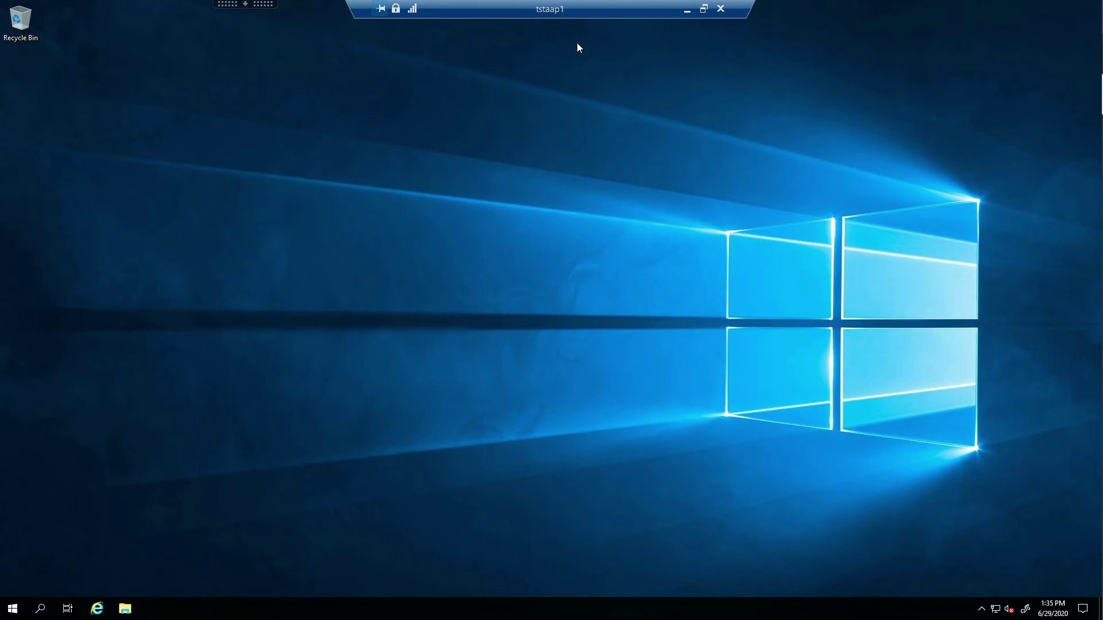
Minimize the remote server session and return to the Azure portal's Application proxy page
left_click(688, 9)
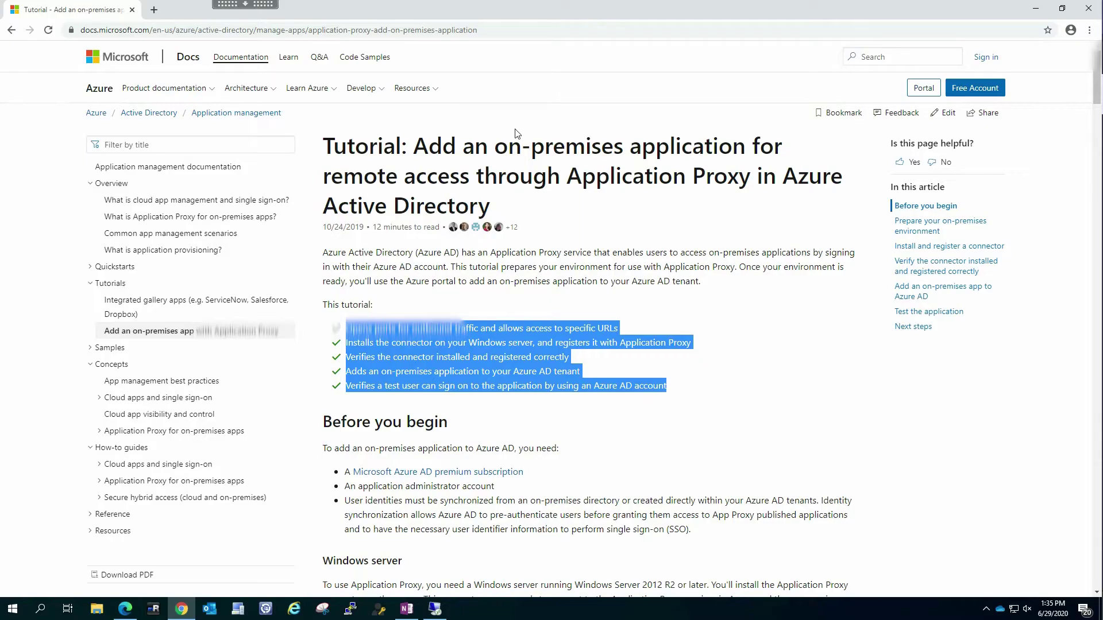
left_click(124, 608)
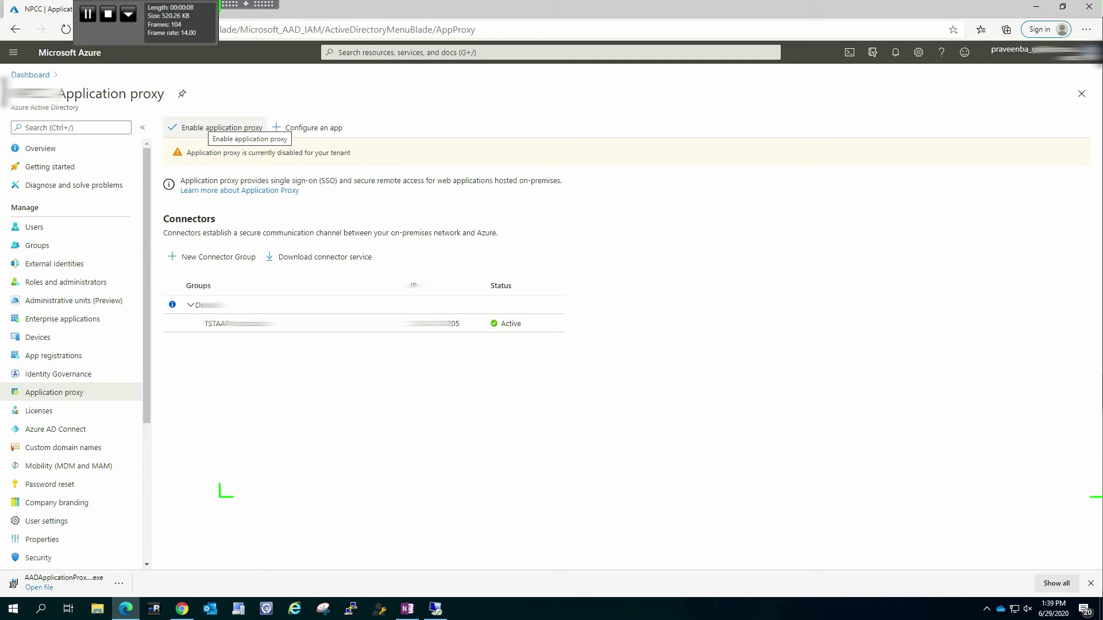
Turn on Application Proxy for the tenant and confirm with Yes
left_click(221, 128)
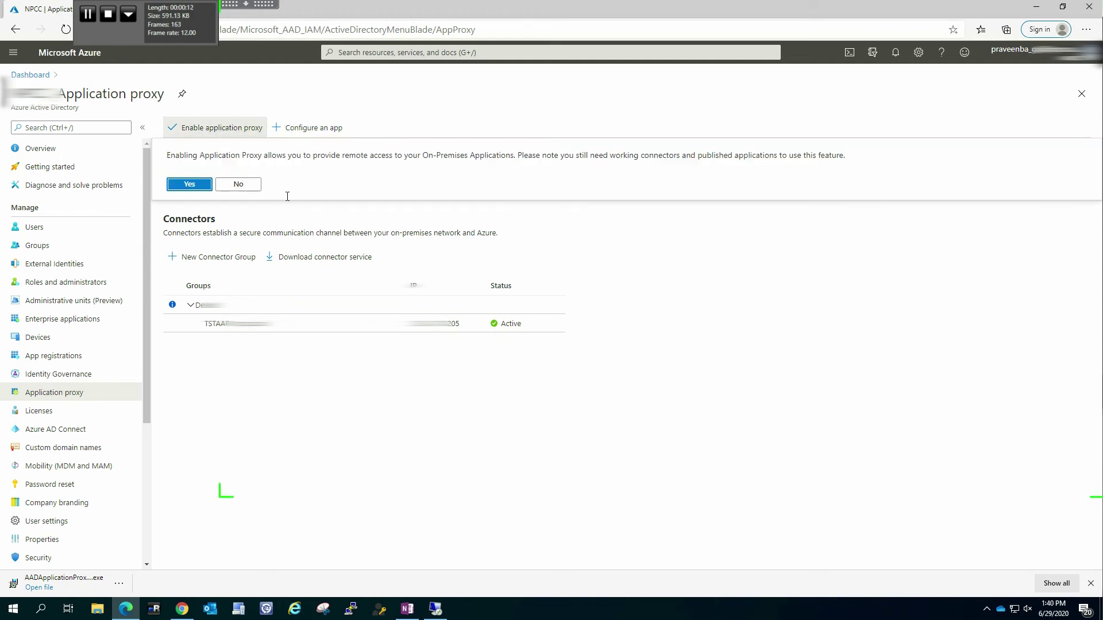
left_click_drag(404, 155, 460, 155)
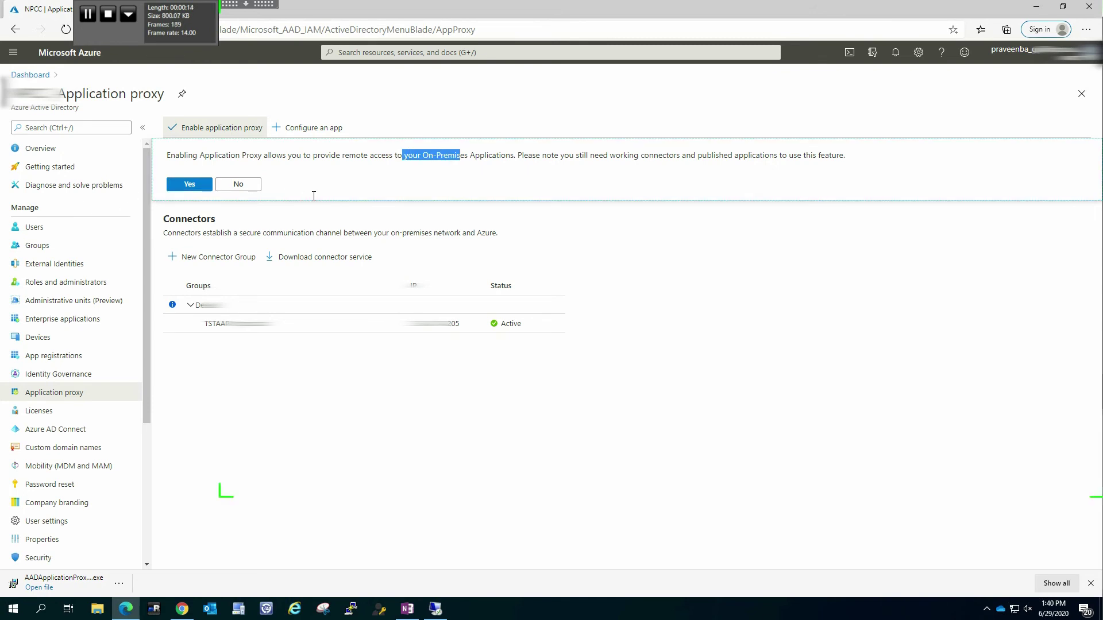
left_click(652, 208)
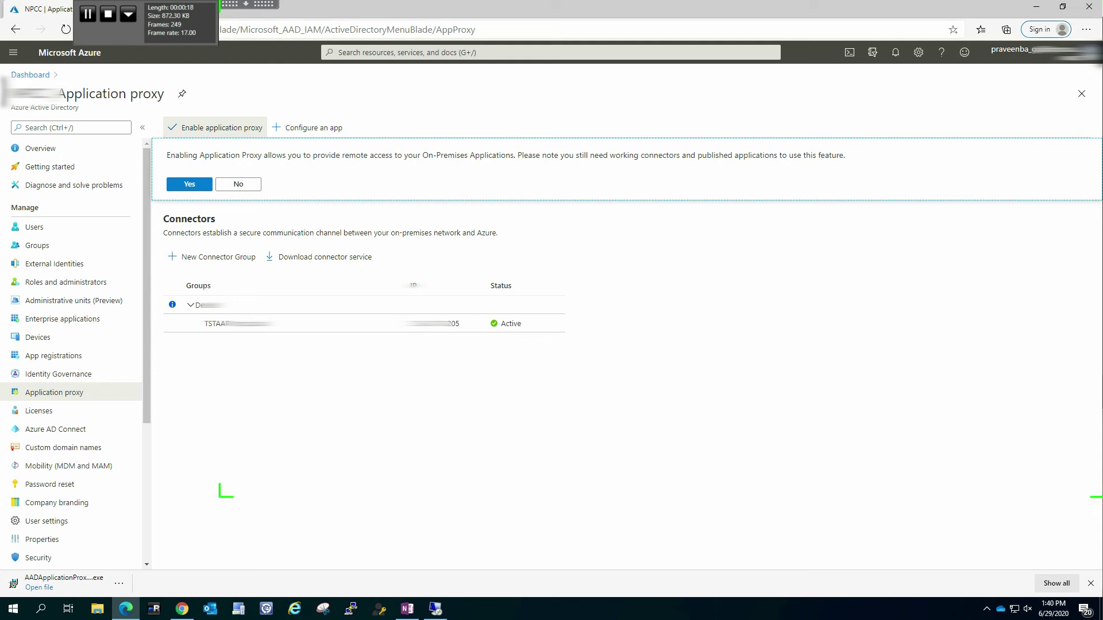
left_click(201, 185)
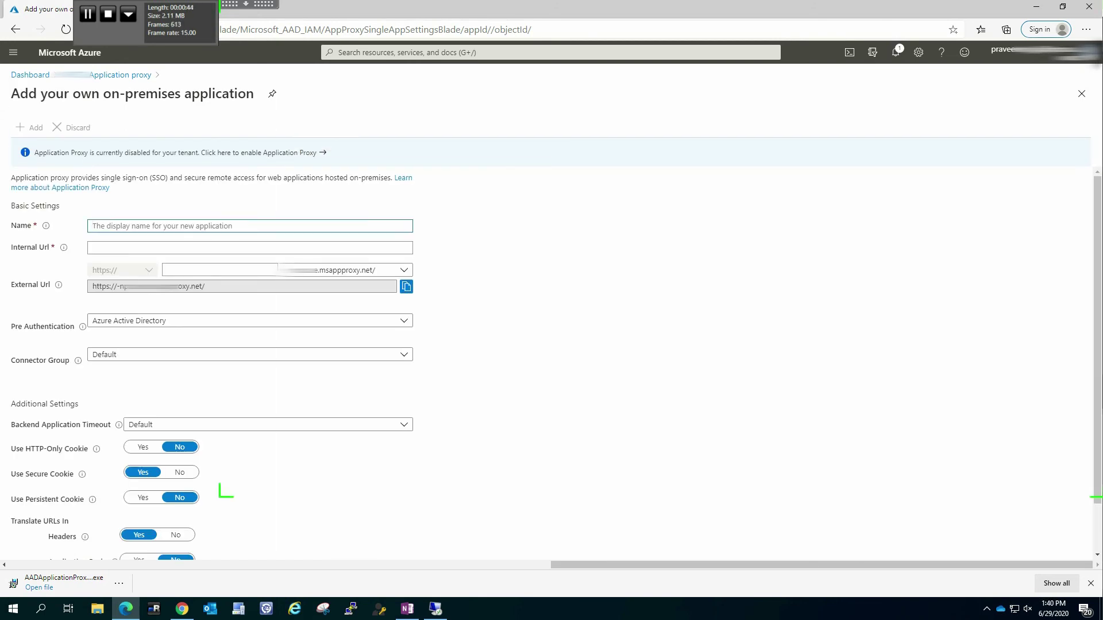
Name the app 'OWA (Web Email)' and change its external subdomain to owa
type("OWA")
key("BackSpace")
key("BackSpace")
key("BackSpace")
type("Out")
type("OWA (Web")
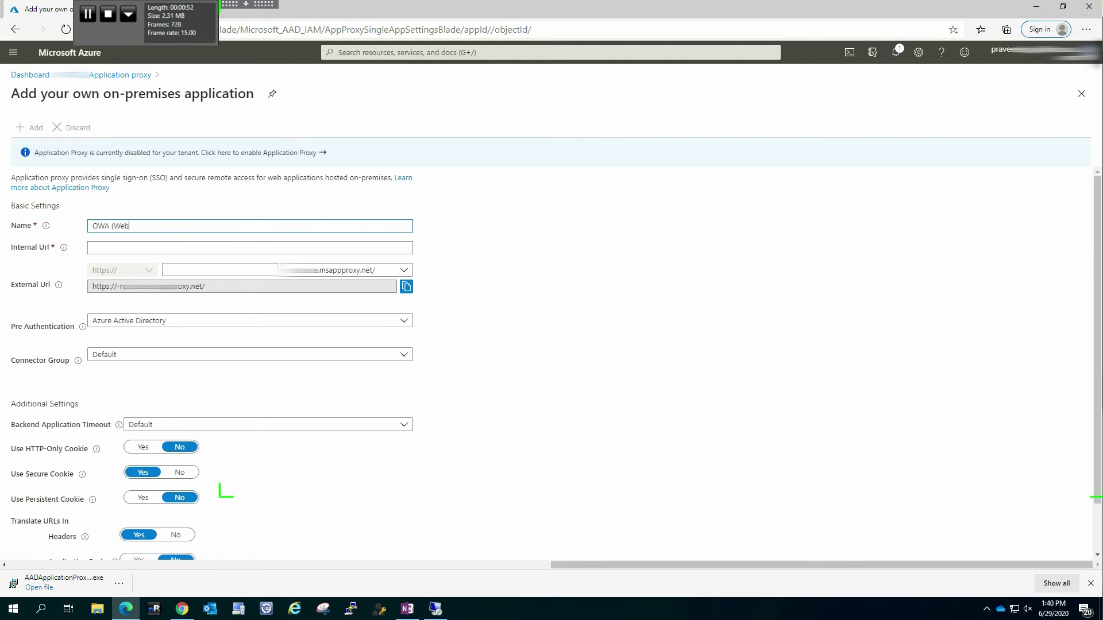
type(" Email)")
left_click_drag(214, 269, 166, 269)
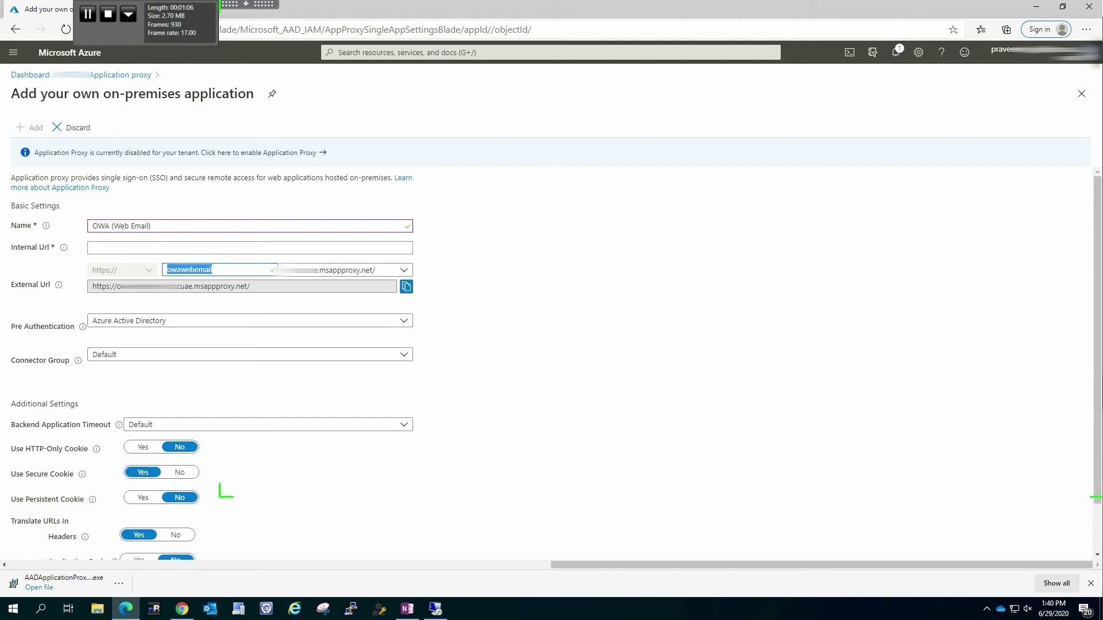
type("owa")
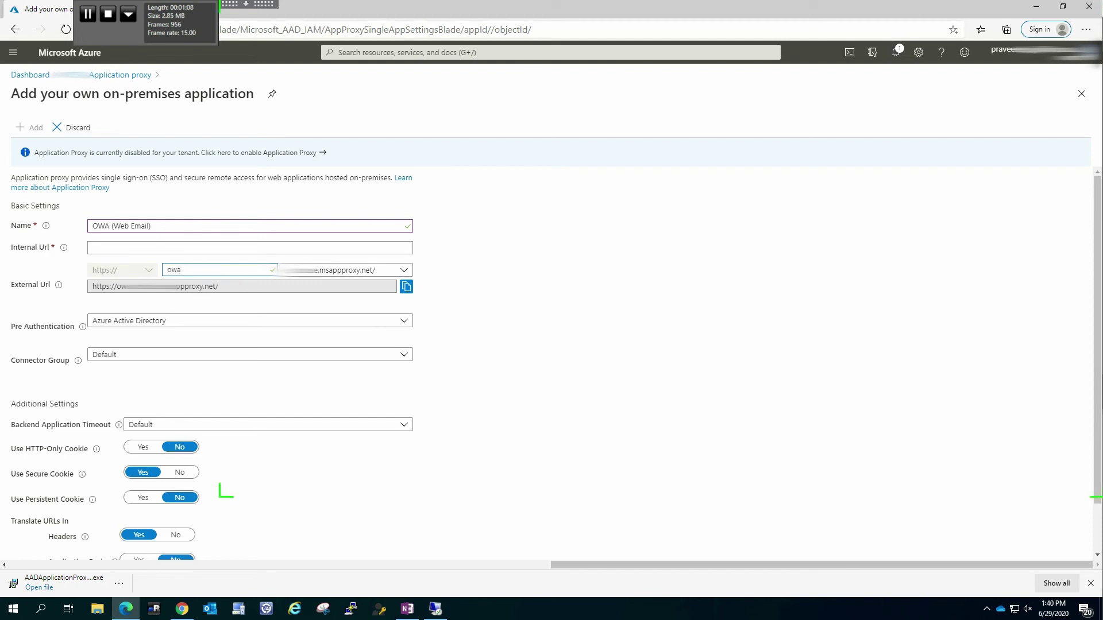
key("shift+Tab")
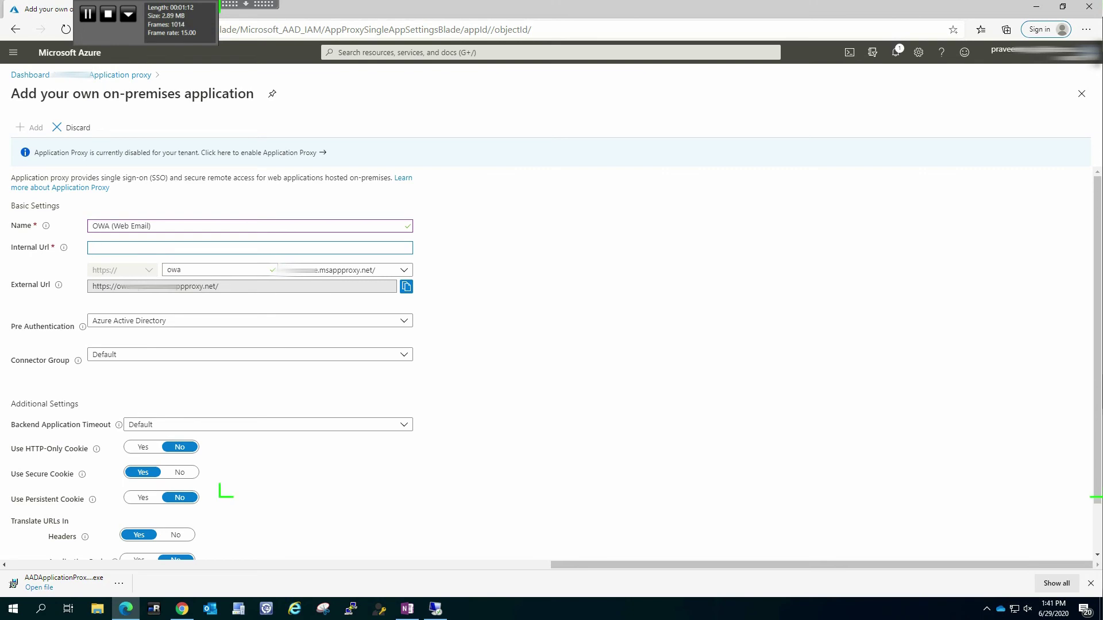
type("https://emae/owa/")
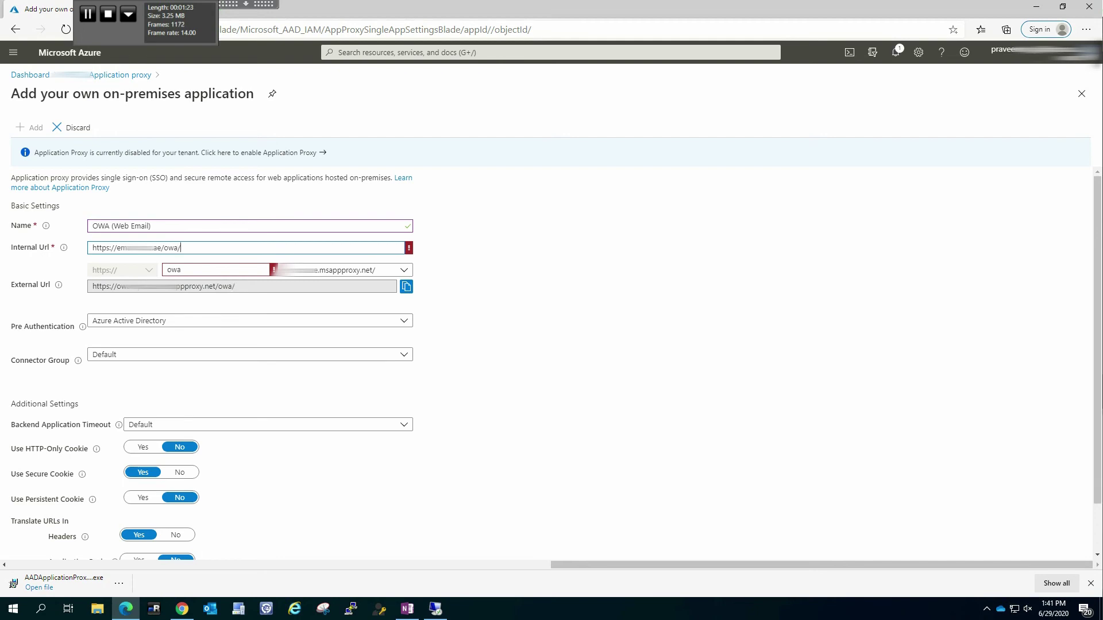
left_click(228, 363)
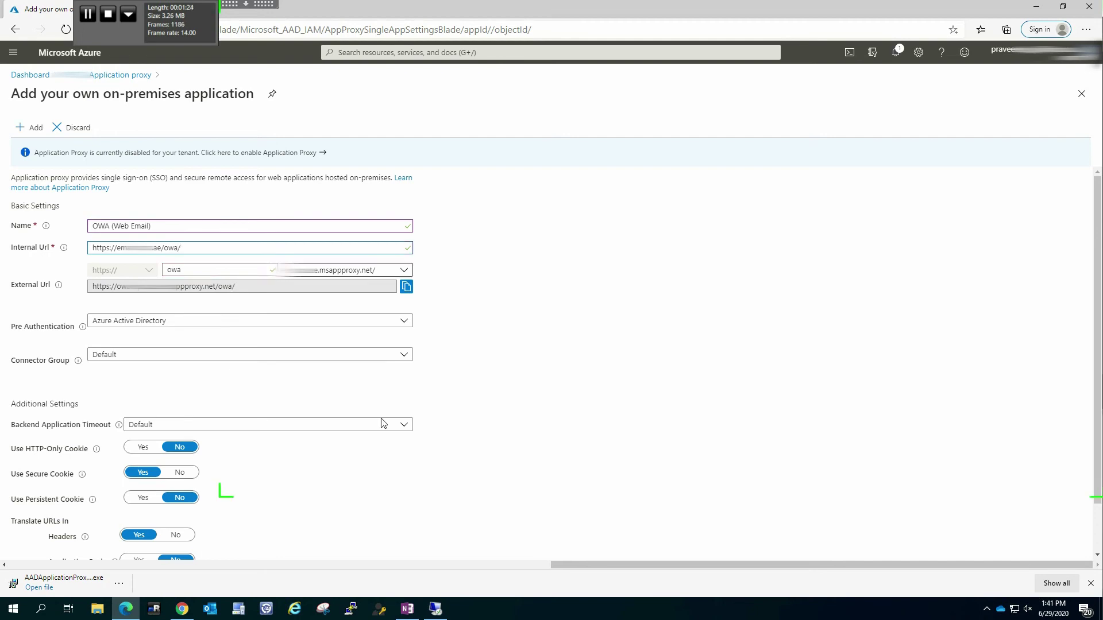
left_click_drag(164, 248, 181, 247)
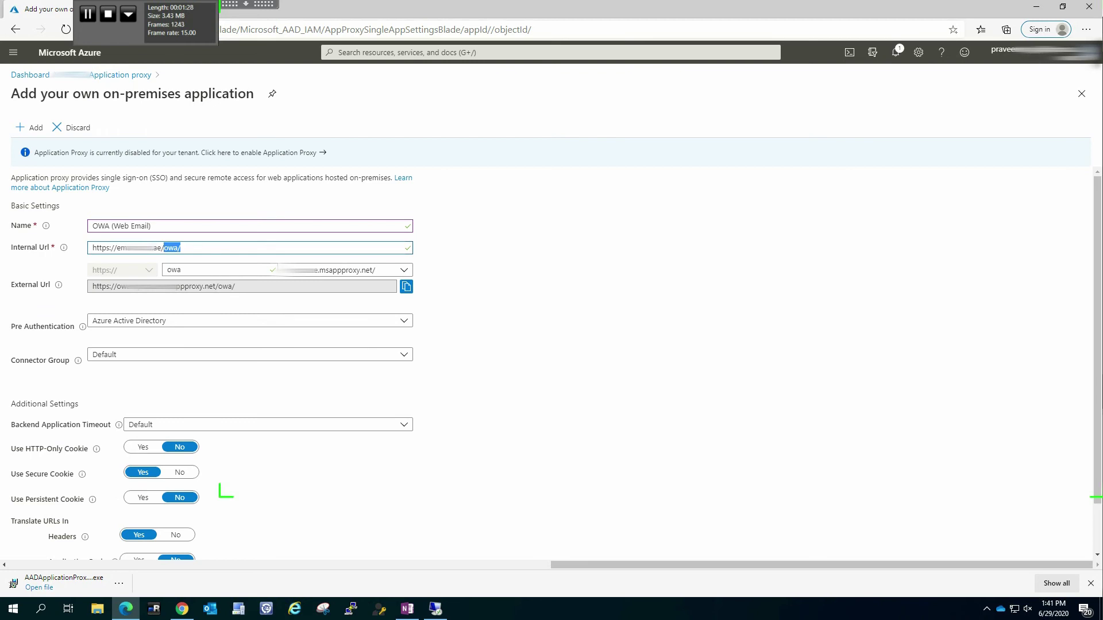
left_click(182, 248)
Set pre-authentication to Azure Active Directory
left_click(250, 321)
left_click(250, 337)
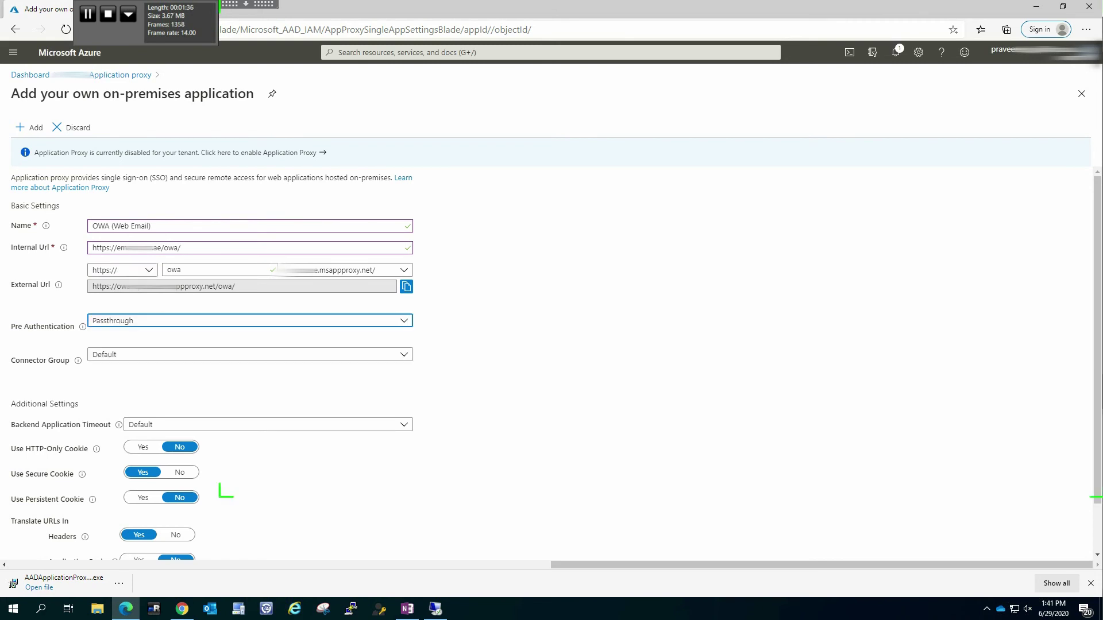
left_click(362, 321)
left_click(362, 354)
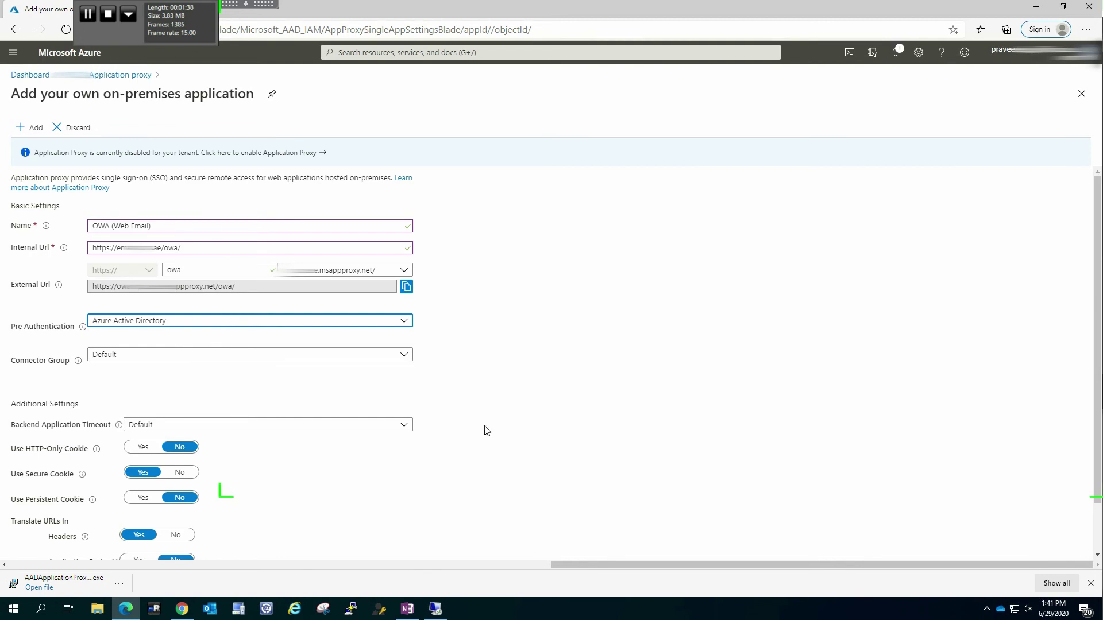
Keep the Default connector group and set Translate URLs In Headers to No
scroll(475, 441, "down", 1)
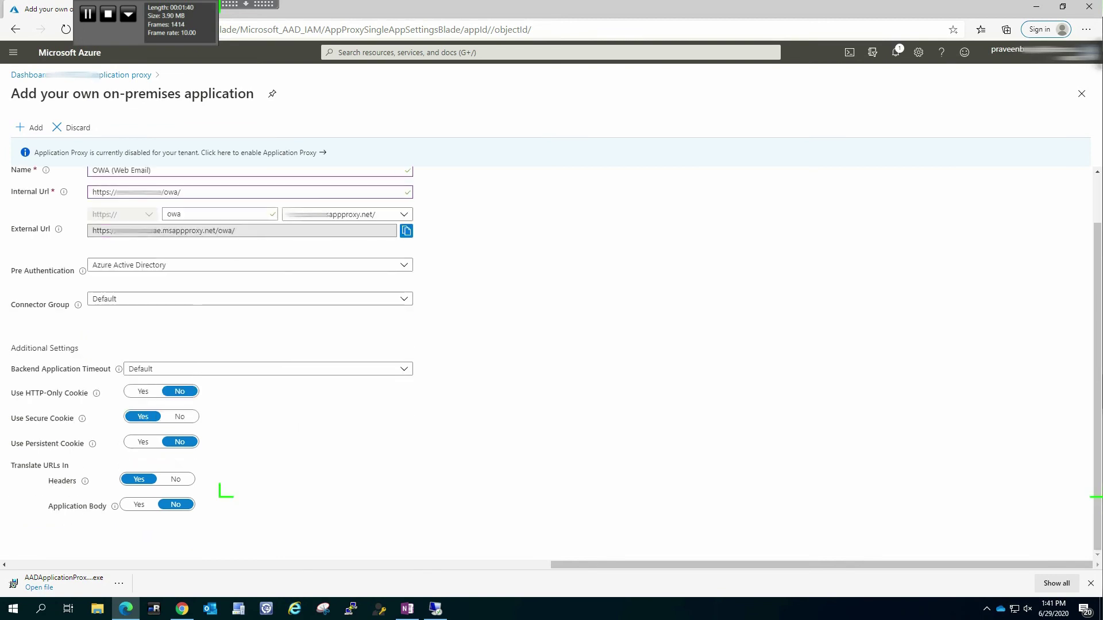
left_click(362, 299)
left_click(29, 432)
left_click(176, 479)
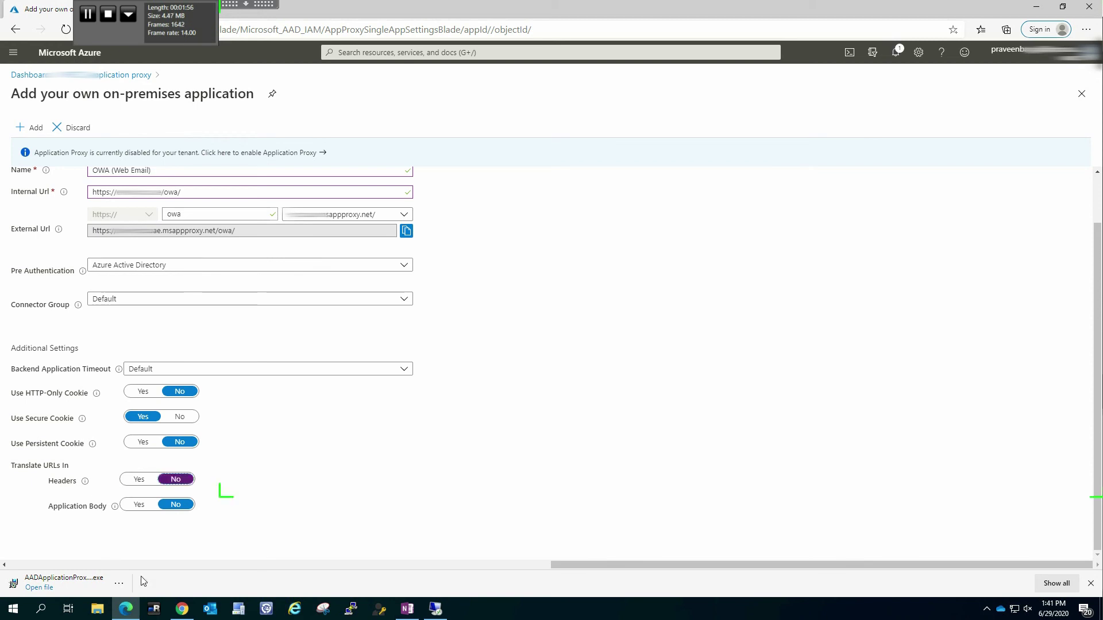
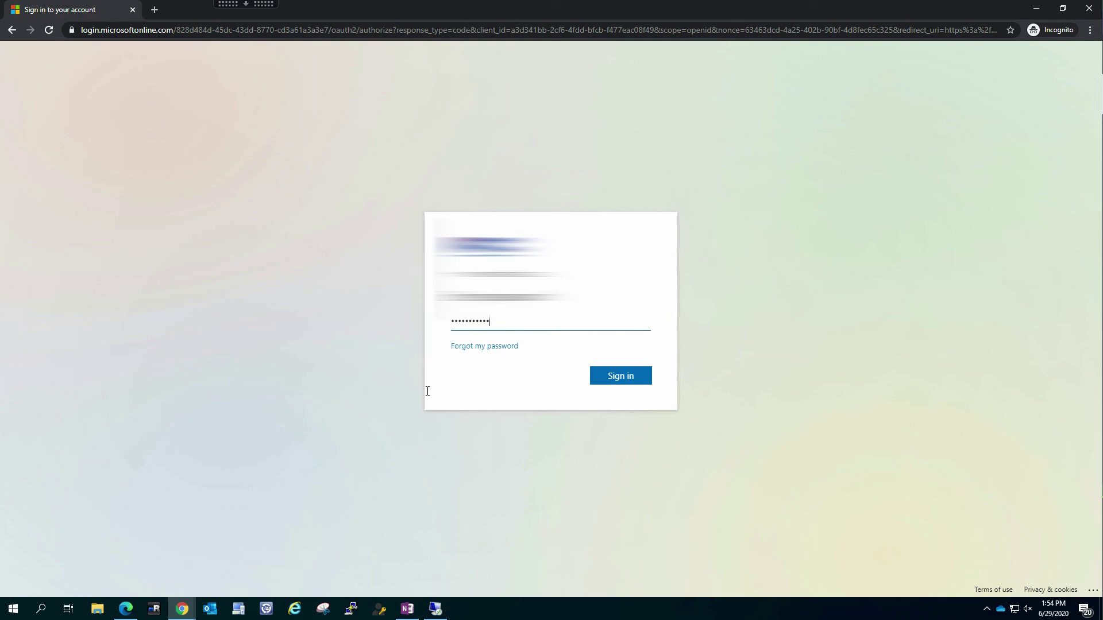
Sign in with the password, note the Forbidden 'user not assigned' error, and return to Azure
type("•••••••••••••")
key("Return")
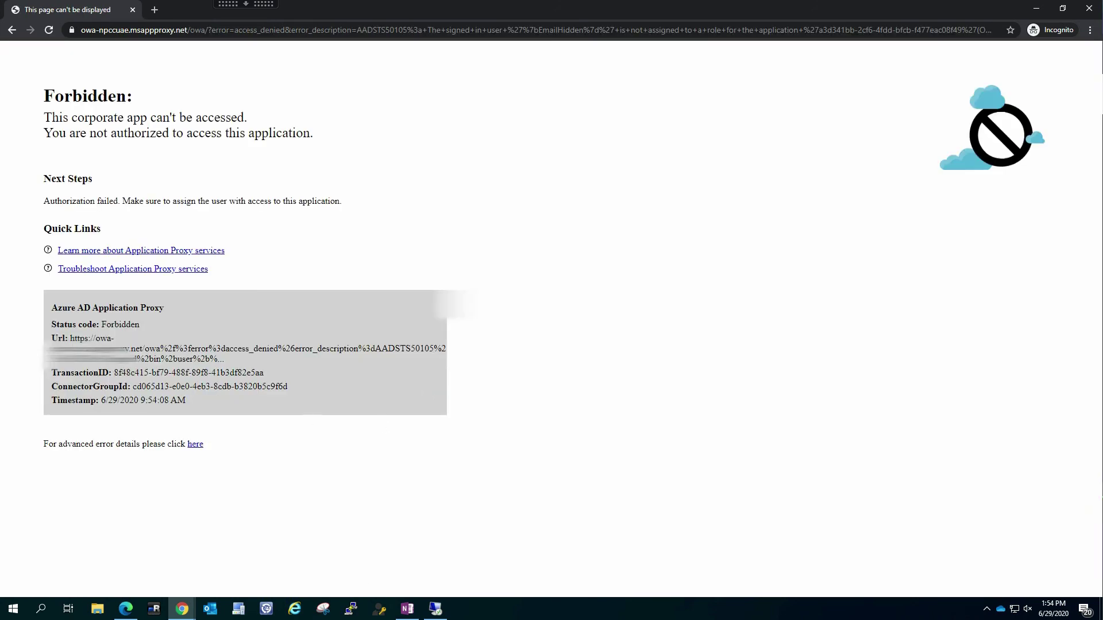
left_click_drag(45, 117, 128, 173)
left_click_drag(83, 201, 144, 253)
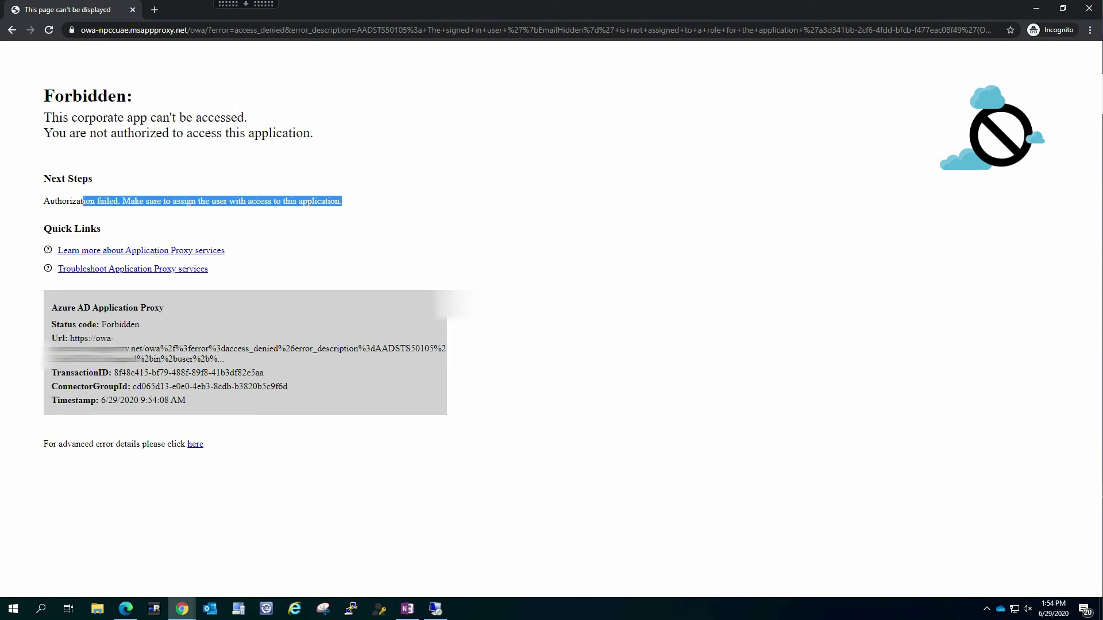
left_click(126, 609)
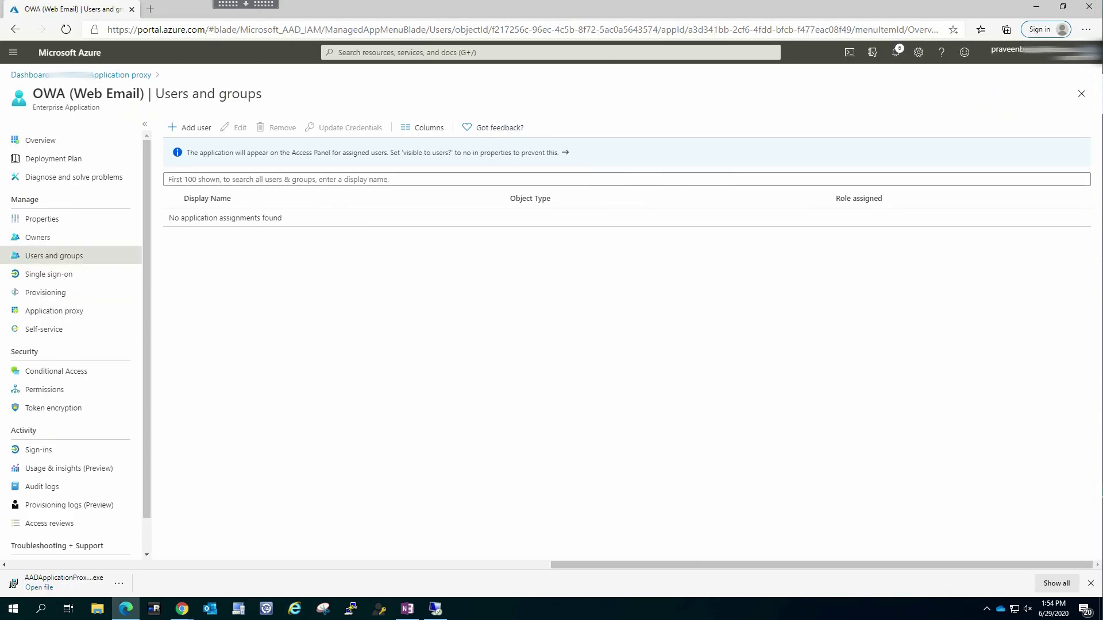
Go to the OWA (Web Email) application's Users and groups page
left_click(41, 219)
left_click(37, 237)
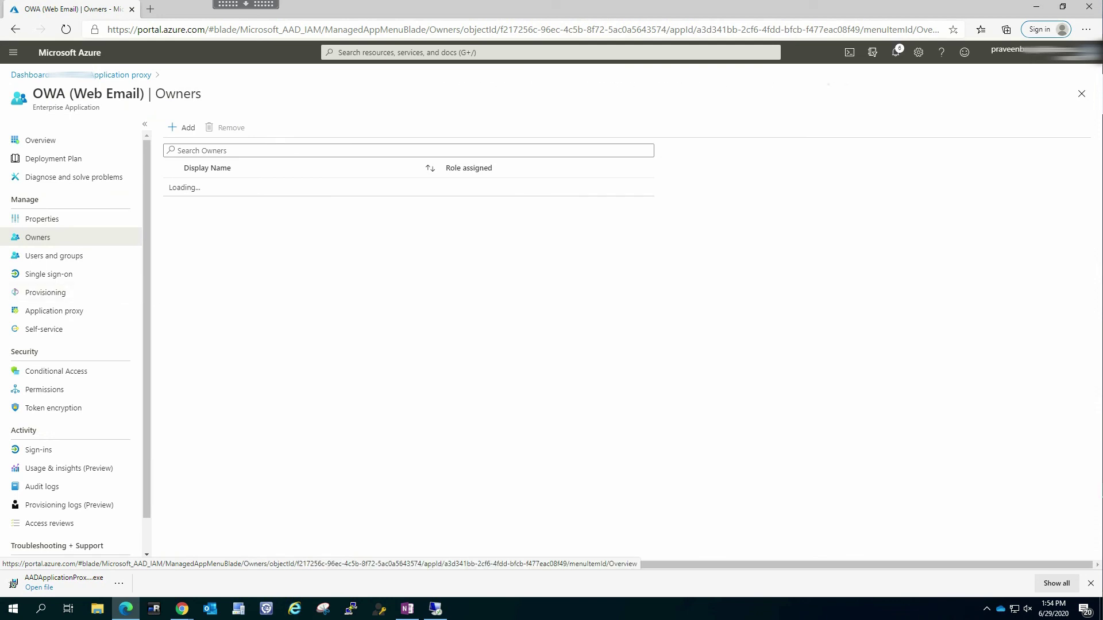
left_click(54, 256)
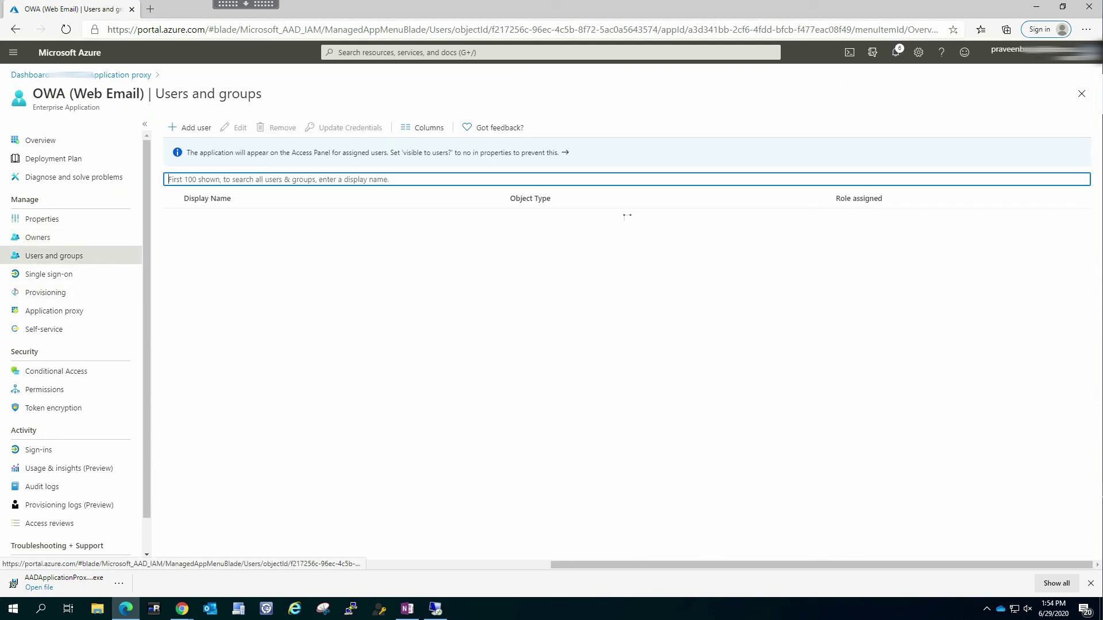
Assign the searched-for user to OWA (Web Email) with the default User role
left_click(190, 127)
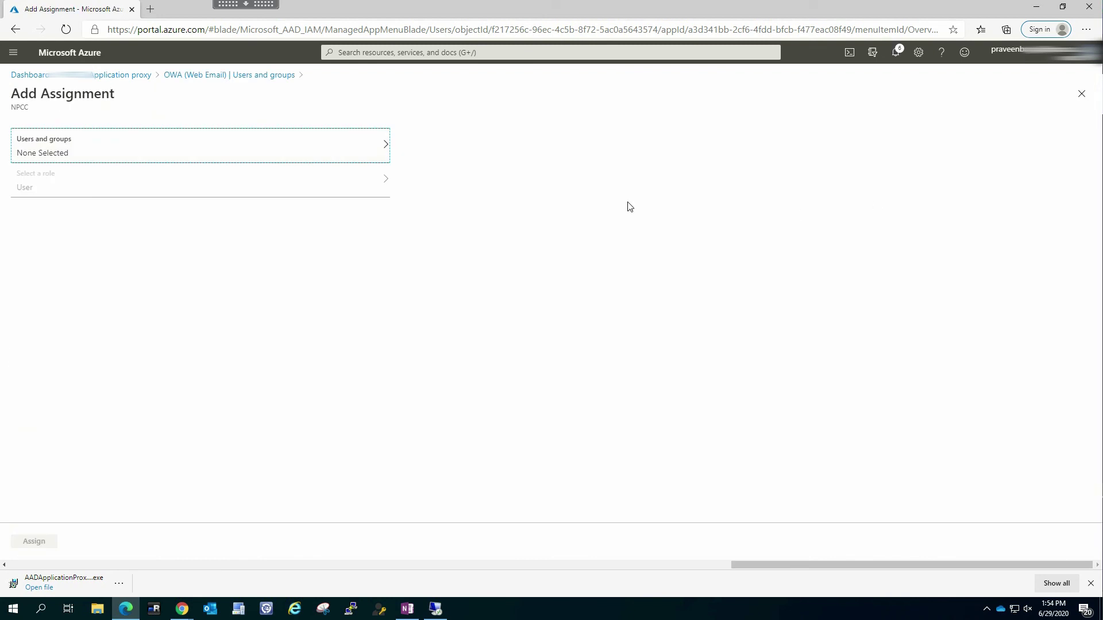
left_click(38, 144)
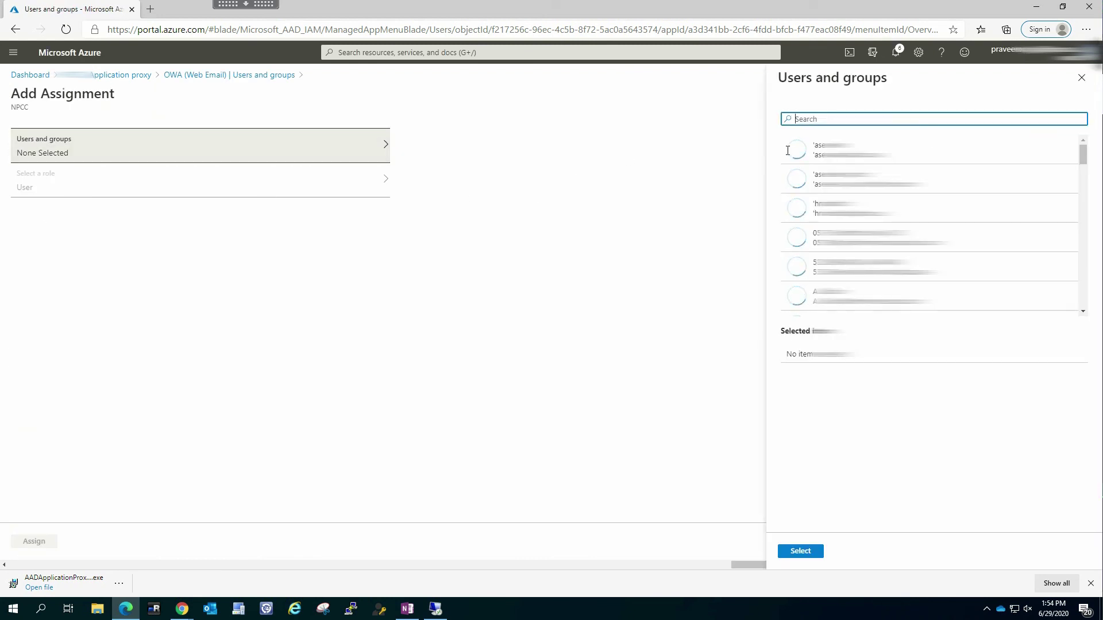
left_click(836, 149)
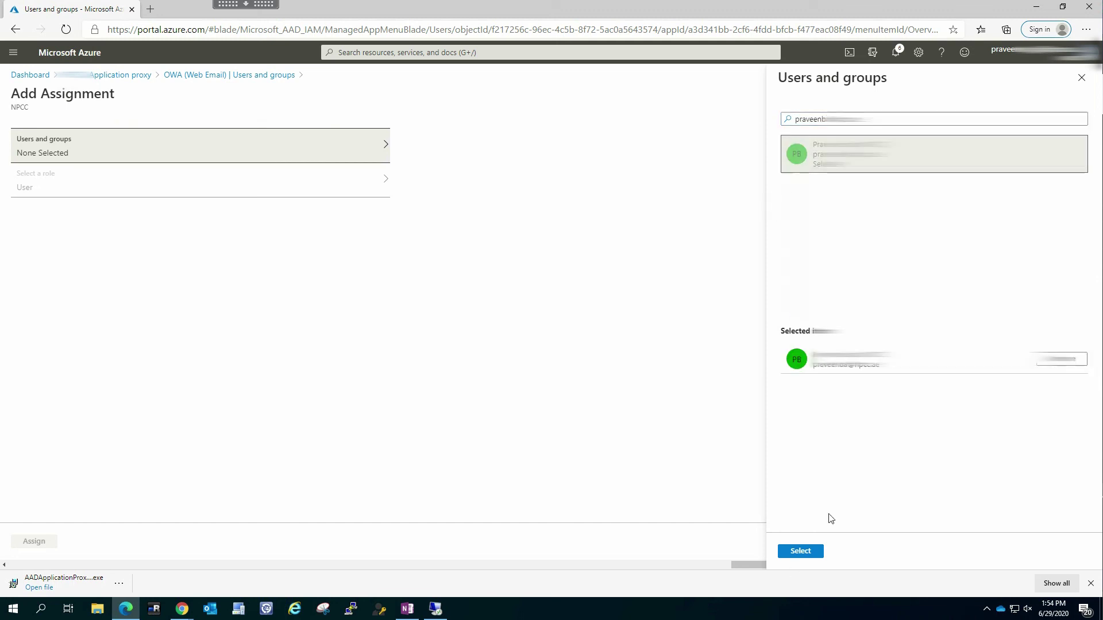
left_click(800, 551)
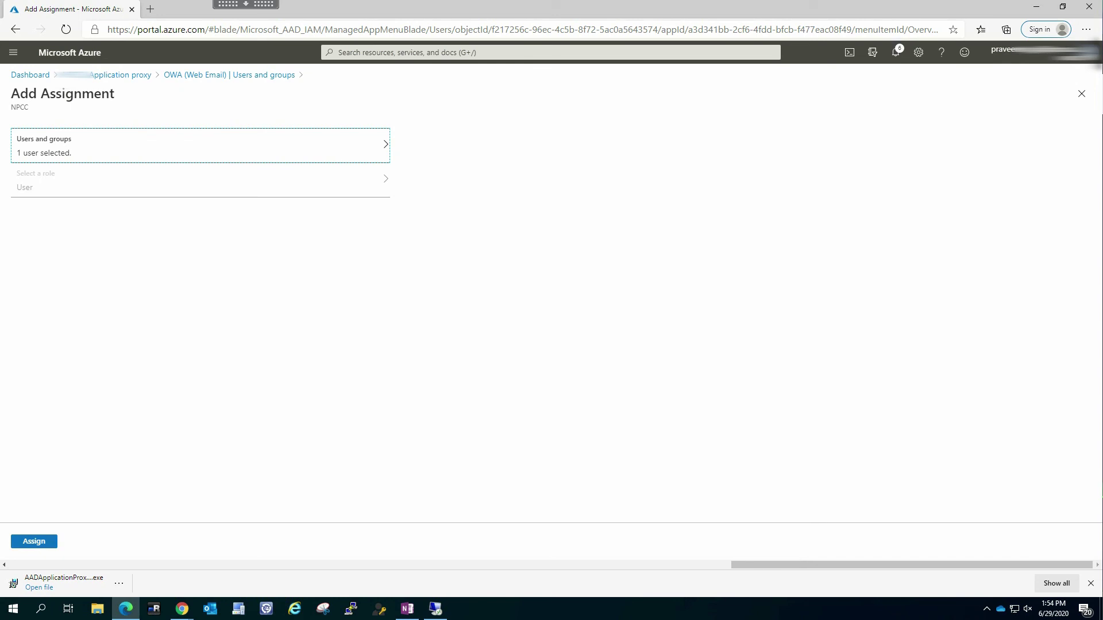
left_click(34, 541)
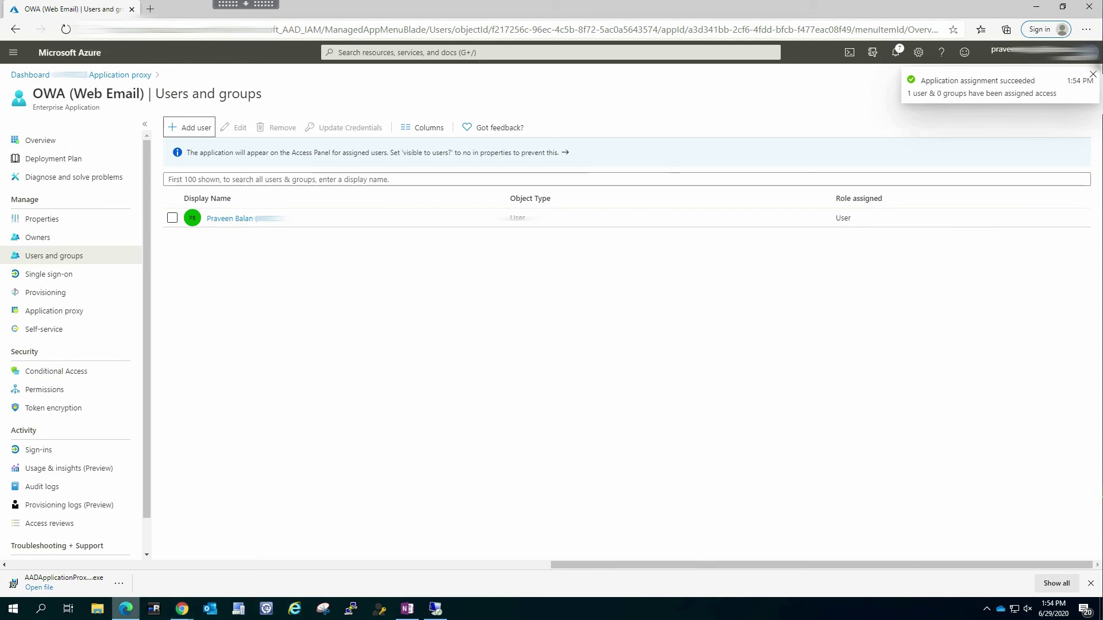
Open a new incognito window and load the pasted msappproxy OWA proxy URL
mouse_move(181, 608)
left_click(234, 566)
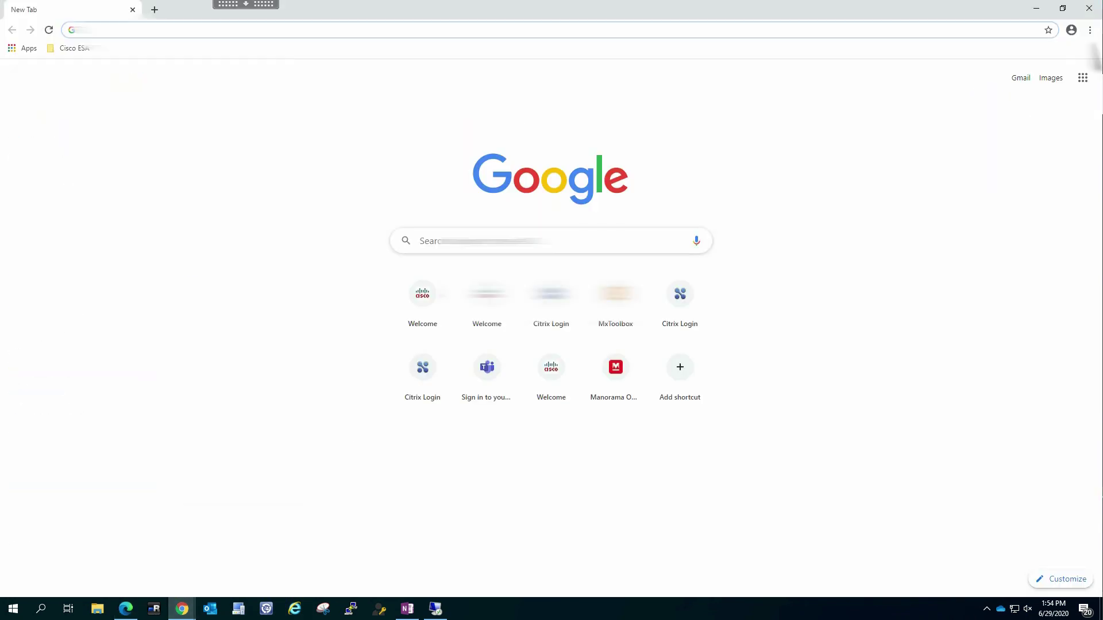
left_click(1090, 30)
left_click(983, 74)
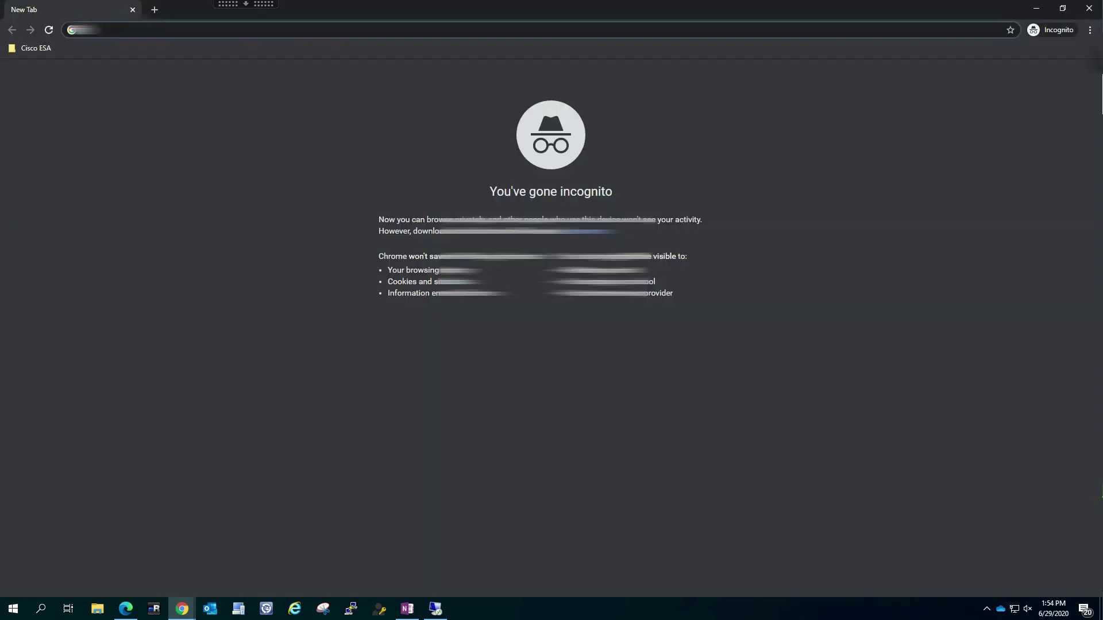
type("https://owa-npccuae.msappproxy.net/owa/")
key("Return")
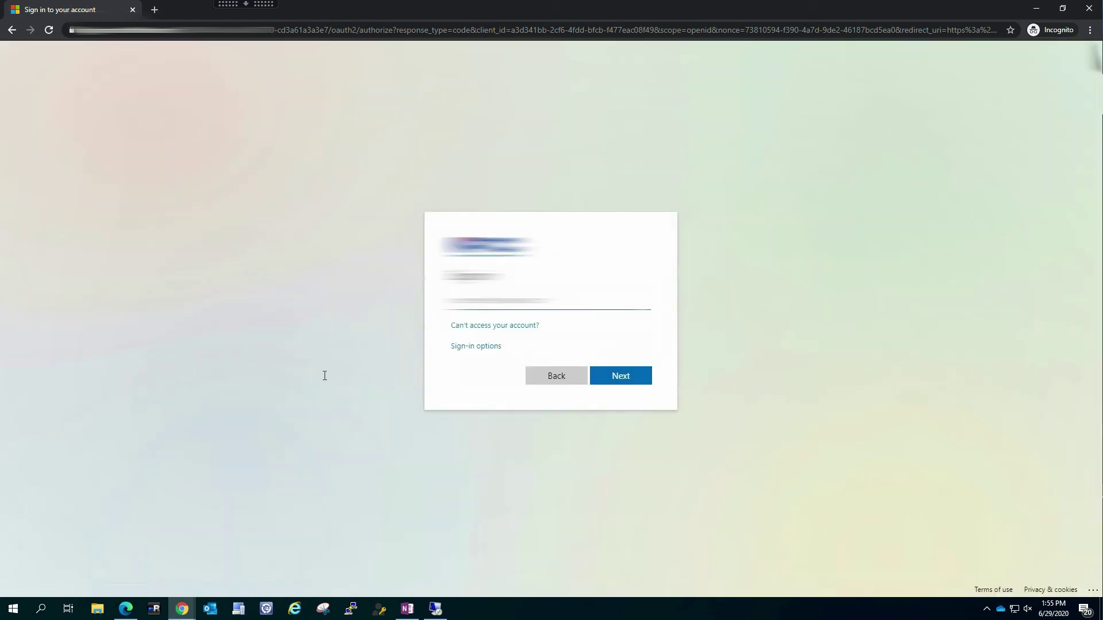
Sign in with the assigned account and password, and answer the stay-signed-in prompt
type("...")
key("Return")
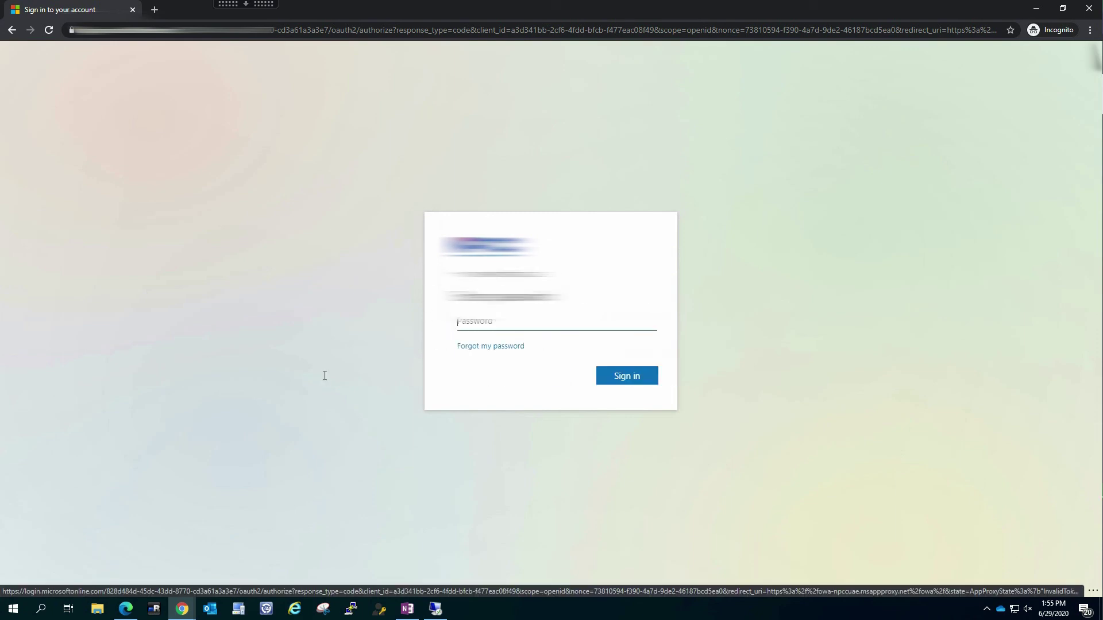
type("****")
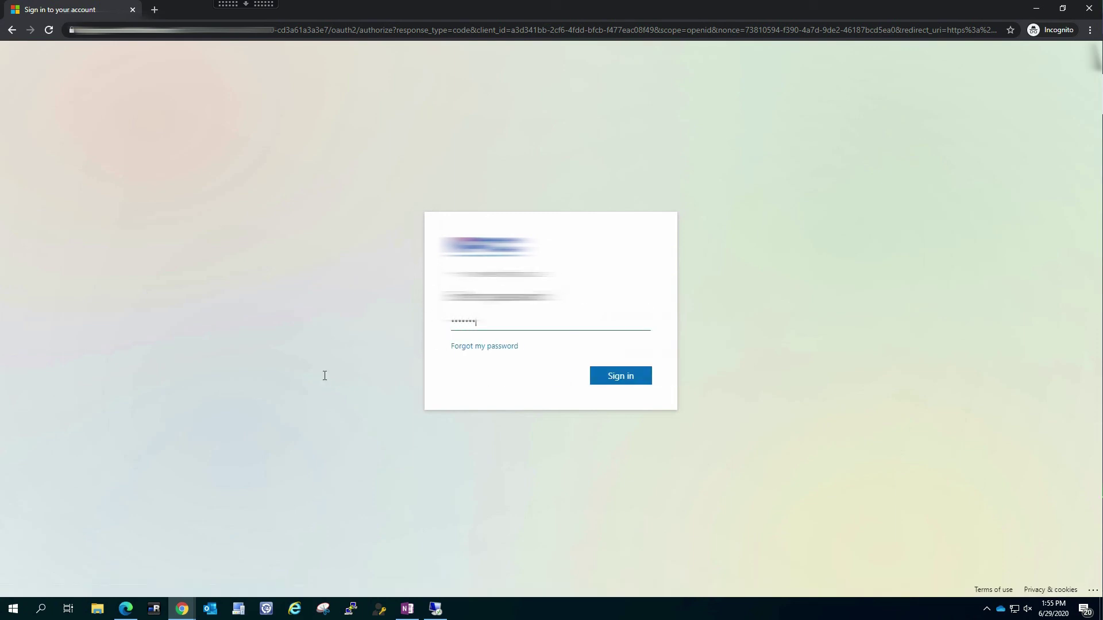
type("********")
key("Return")
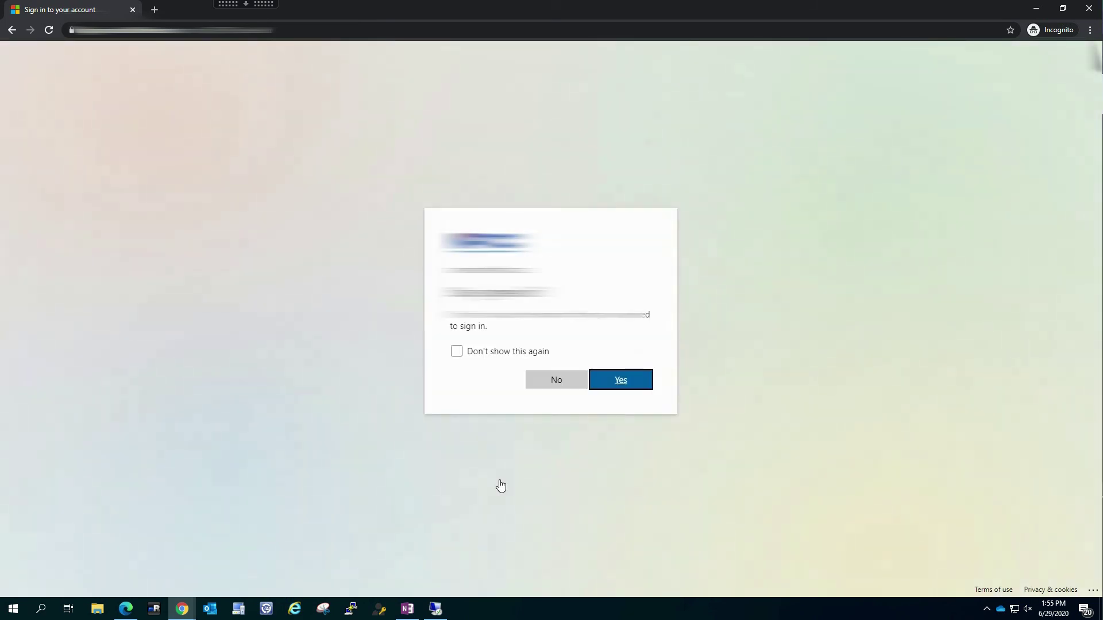
key("shift+Tab")
key("Return")
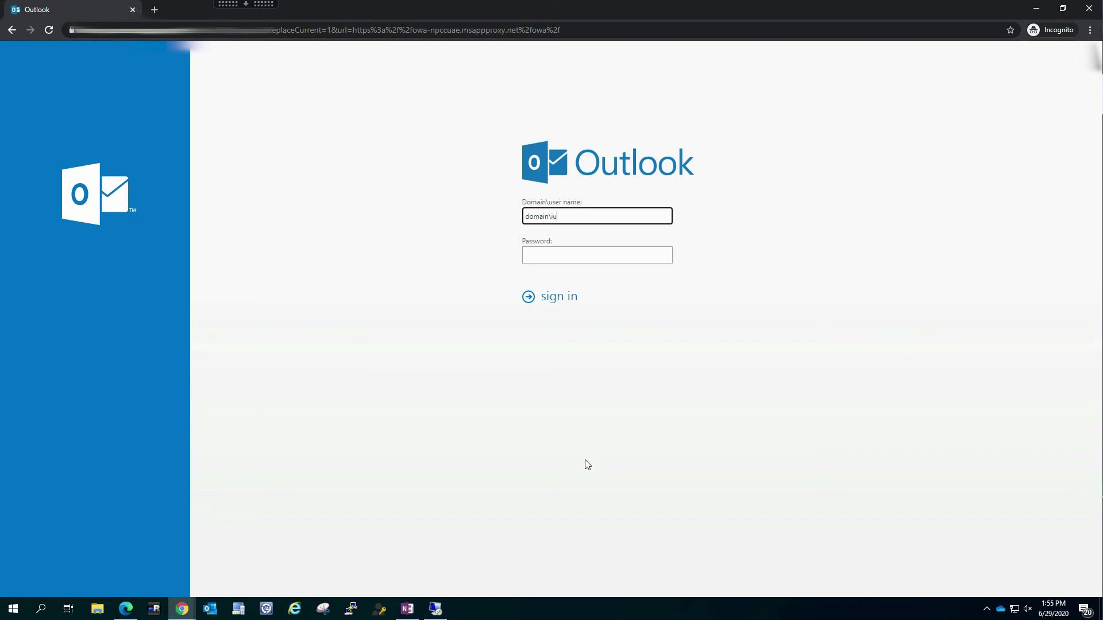
Complete the Outlook login's Domain\user name, move to Password, then return to the Azure portal
type("me")
key("Tab")
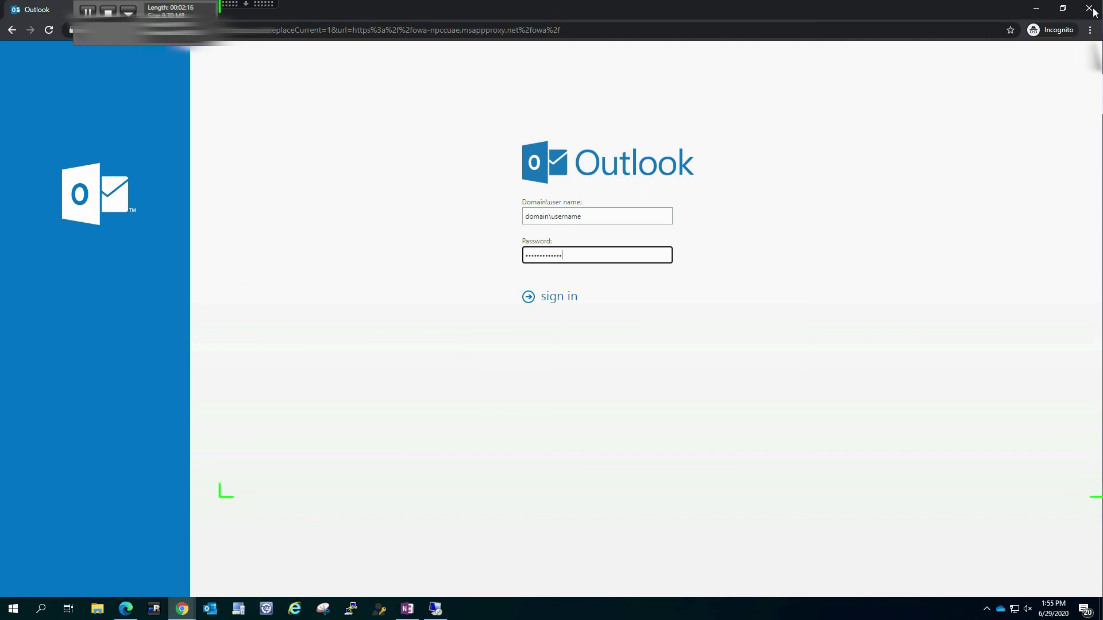
left_click(125, 609)
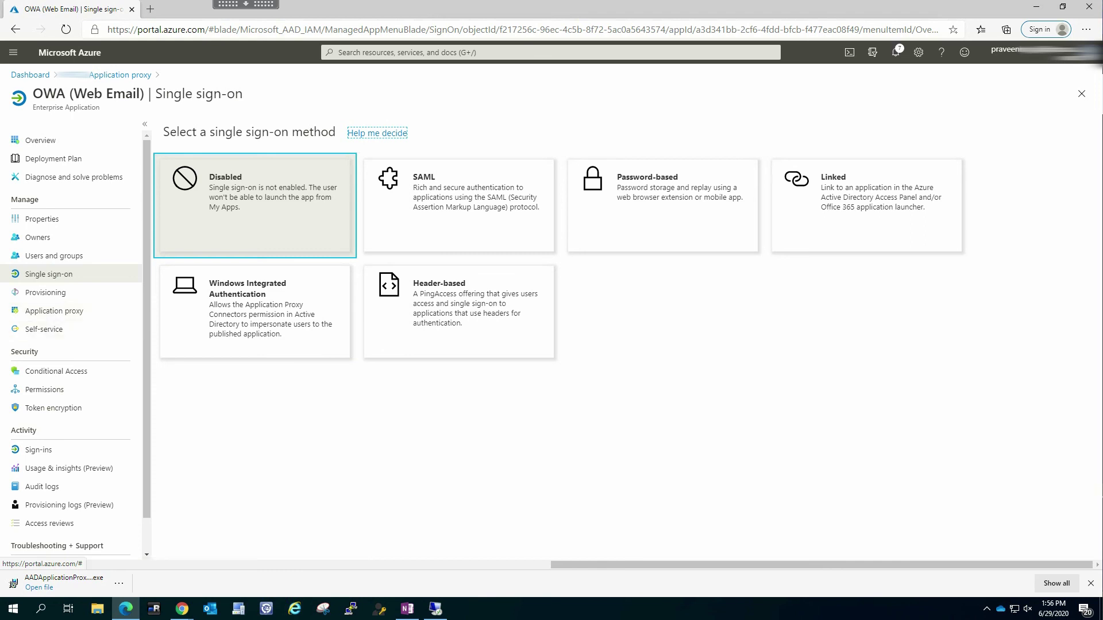
Start a new Conditional Access policy with a Locations condition set to All trusted locations
left_click(56, 371)
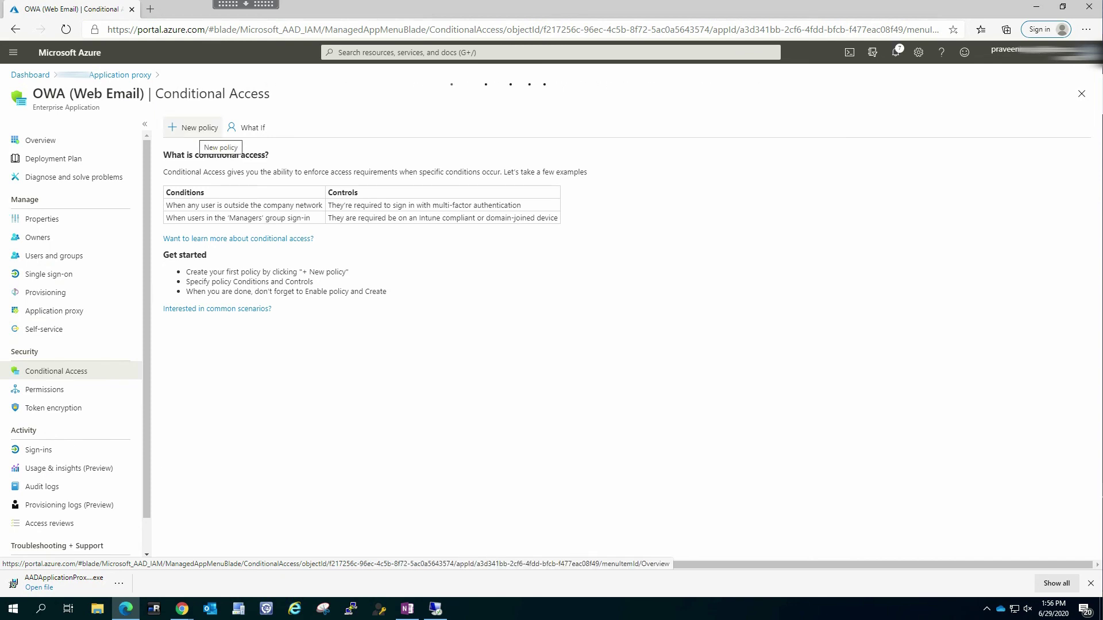
left_click(192, 128)
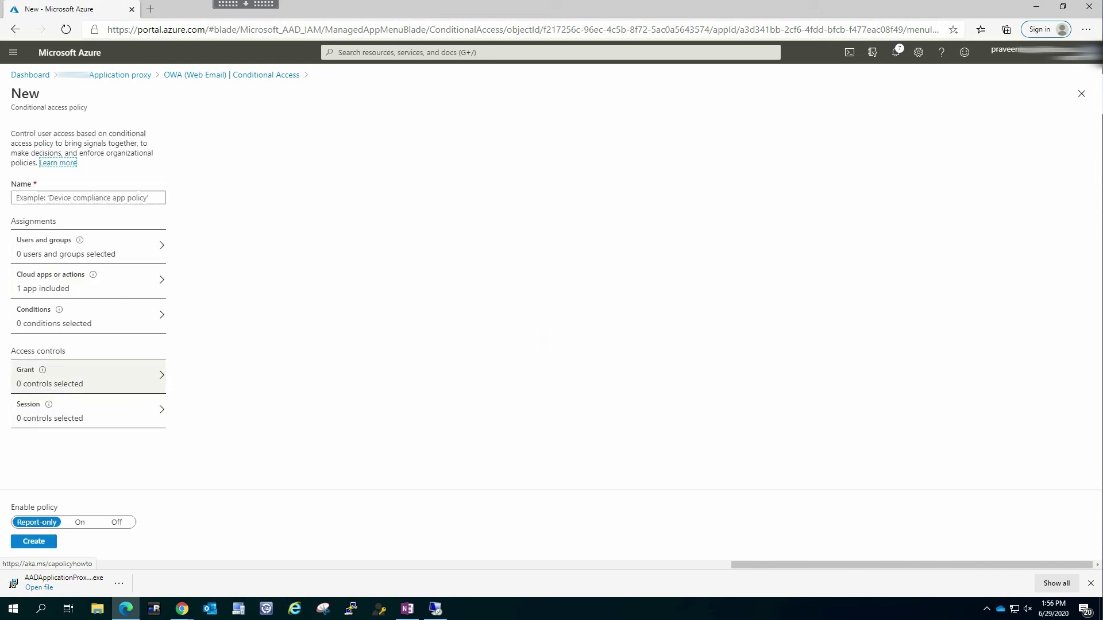
left_click(86, 376)
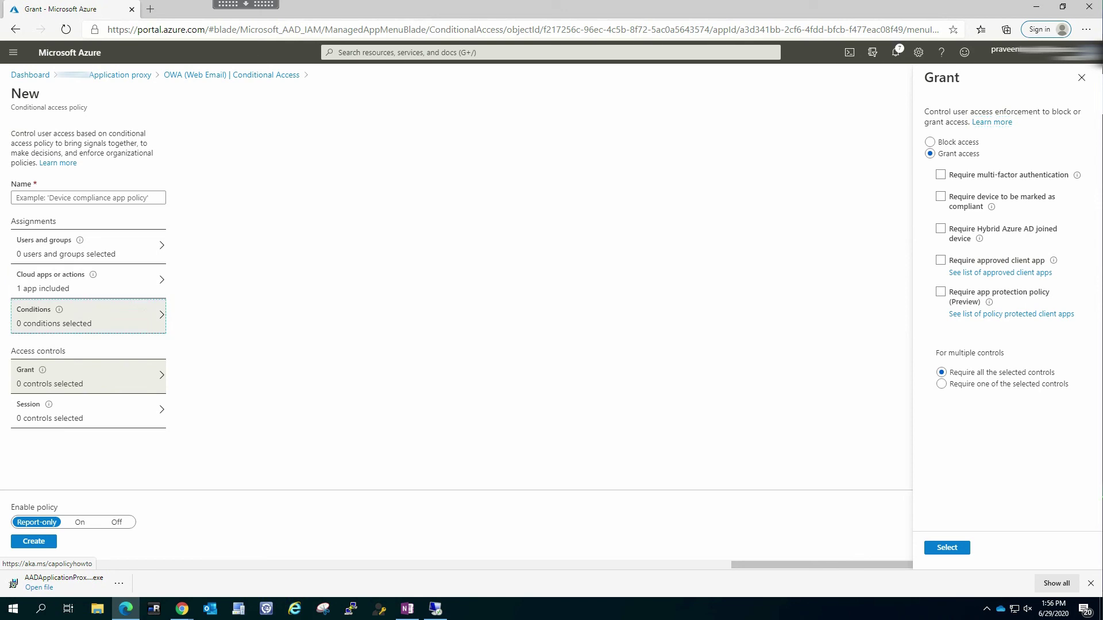
left_click(59, 315)
left_click(247, 259)
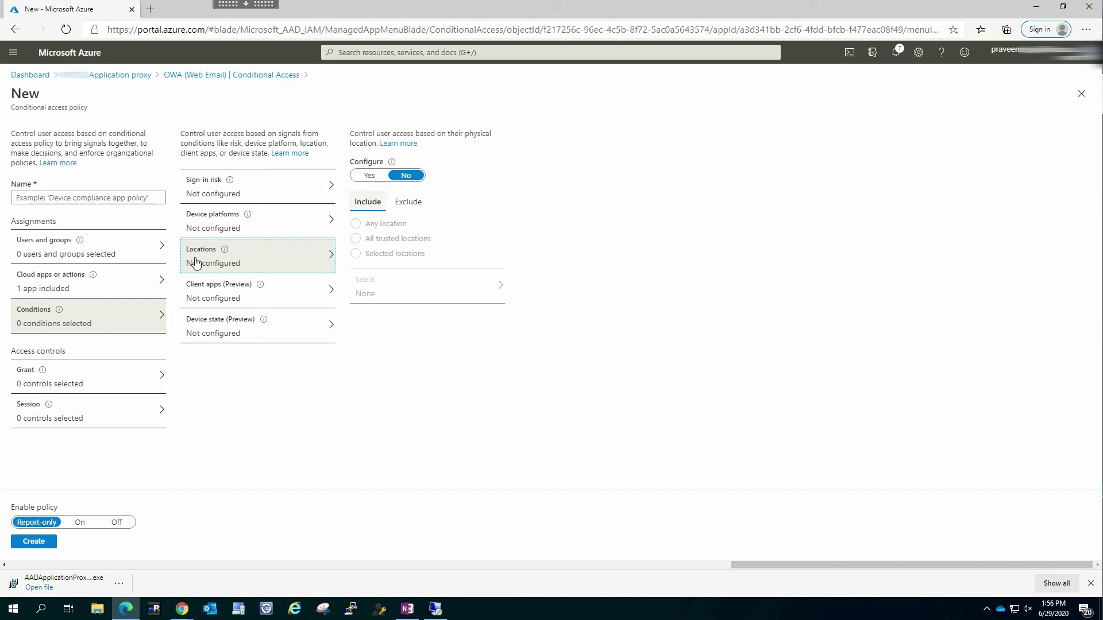
left_click(369, 176)
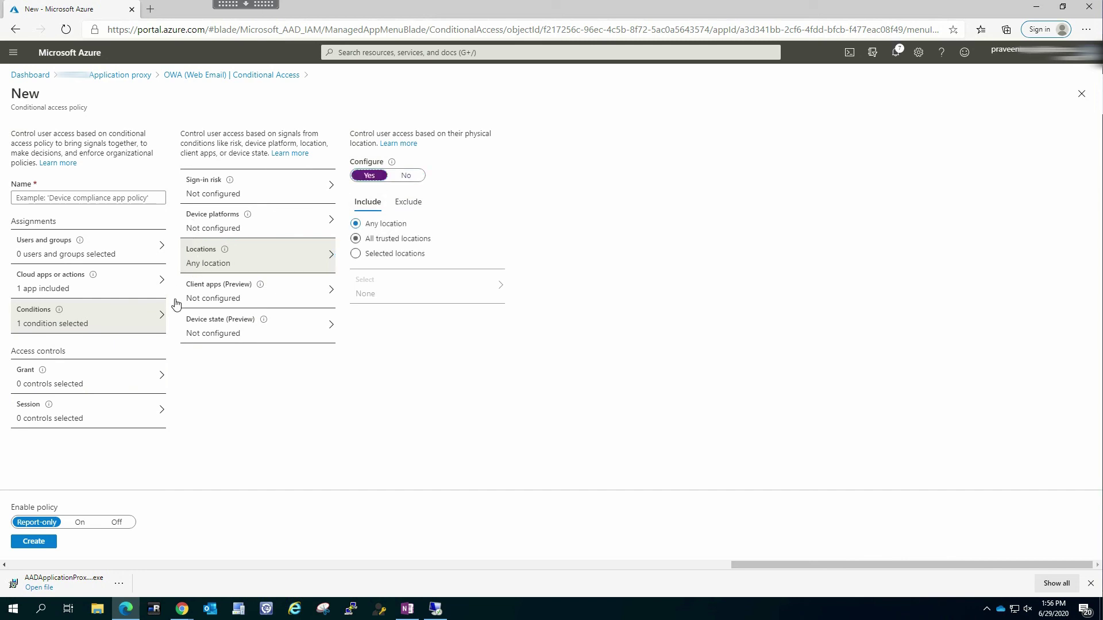
left_click(356, 238)
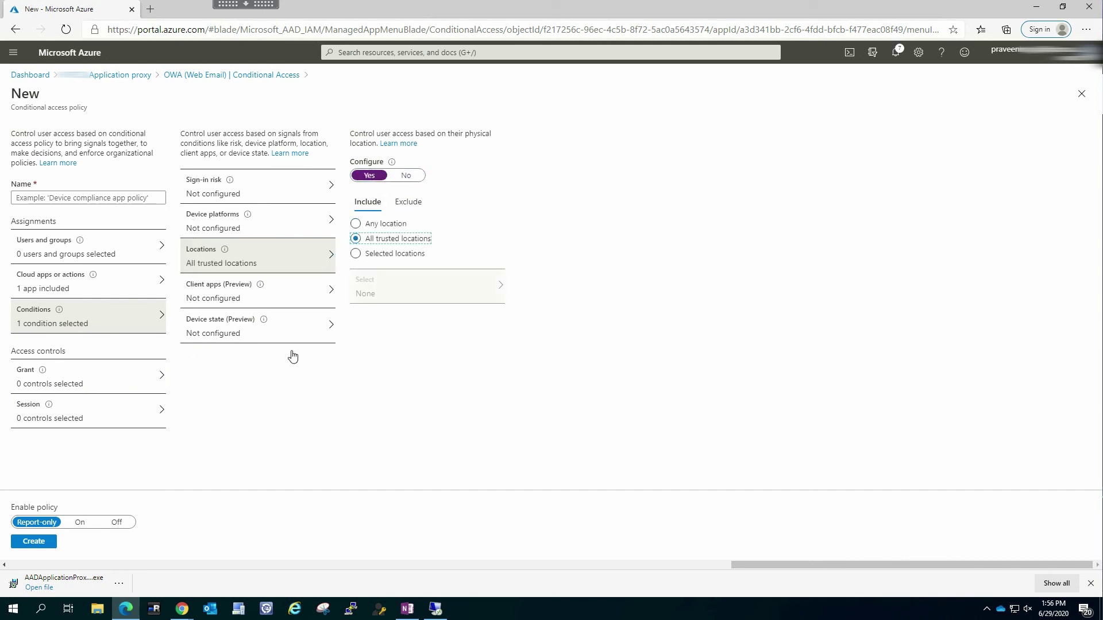
Discard the unsaved policy edits and open the OWA app's Sign-ins logs
left_click(93, 274)
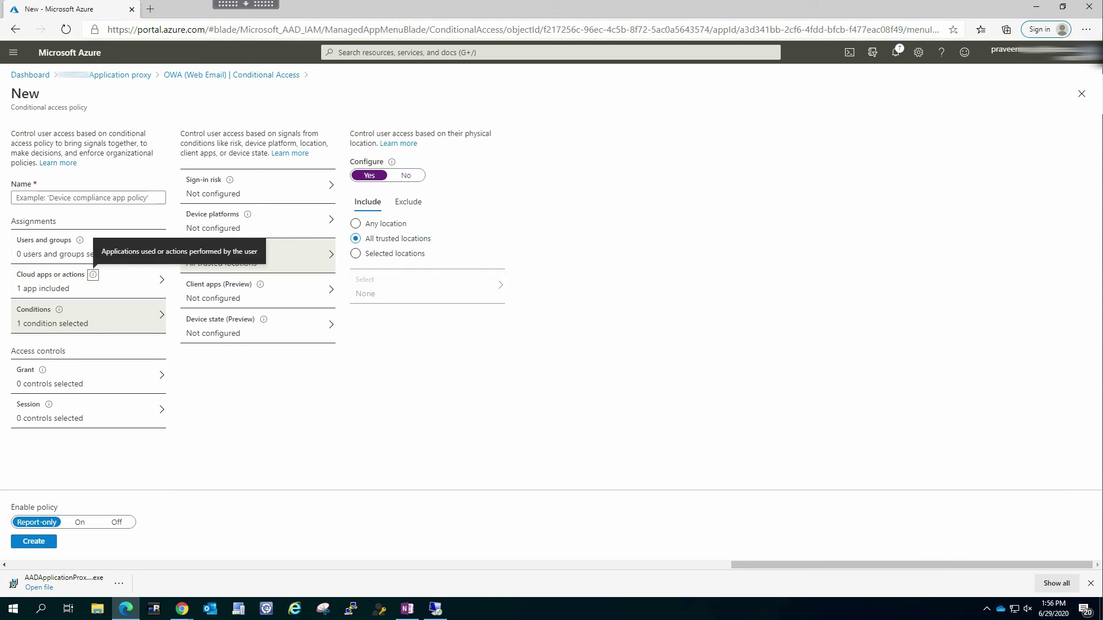
left_click(120, 75)
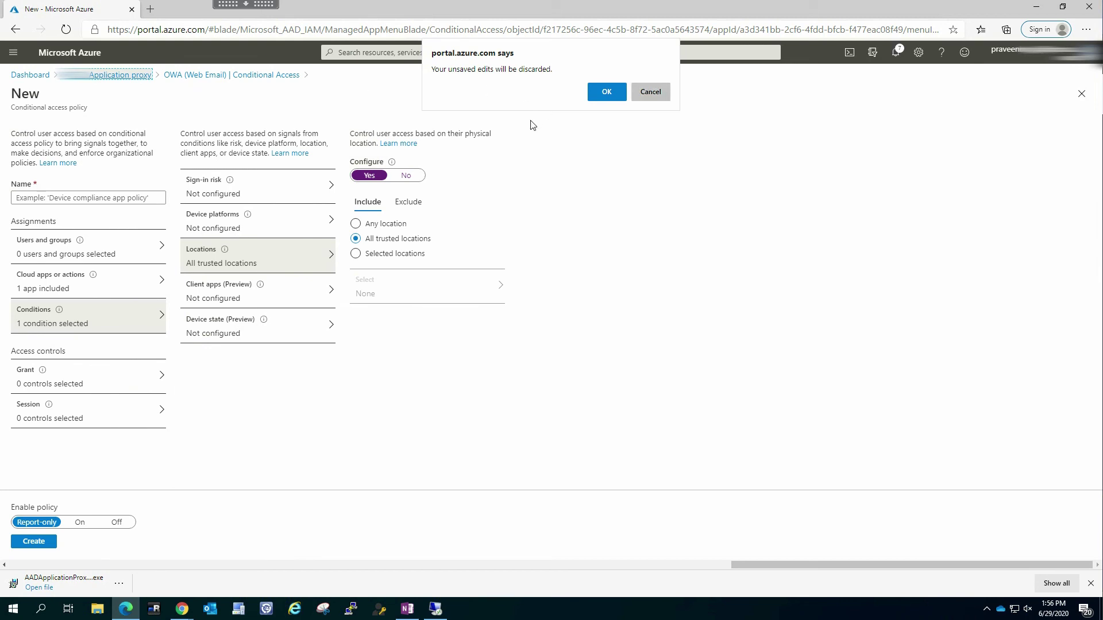
key("Escape")
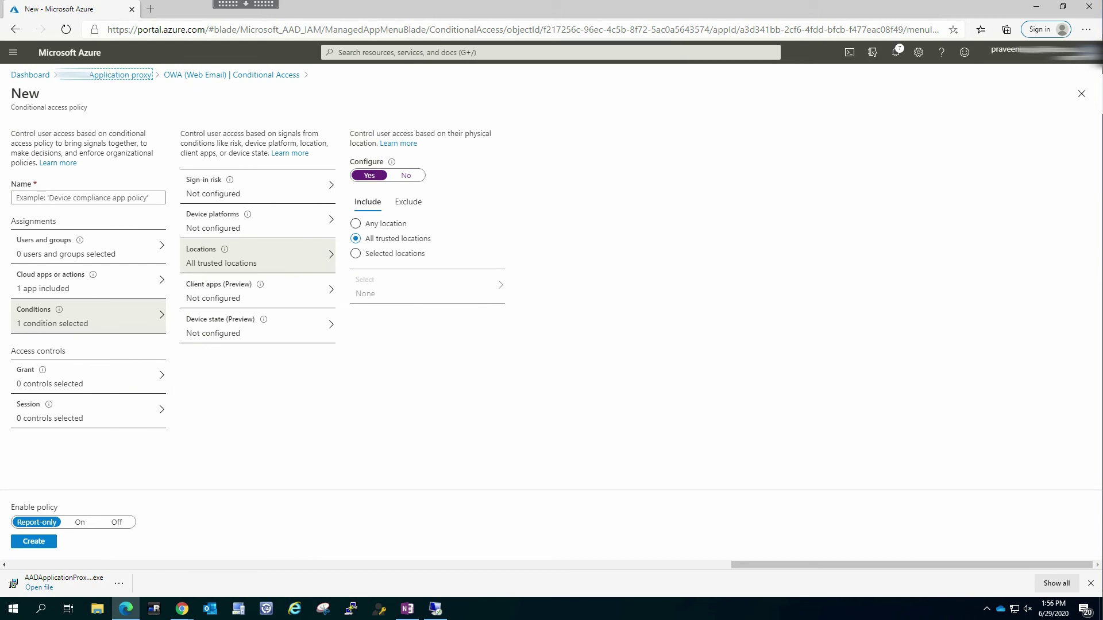
left_click(34, 108)
left_click(231, 75)
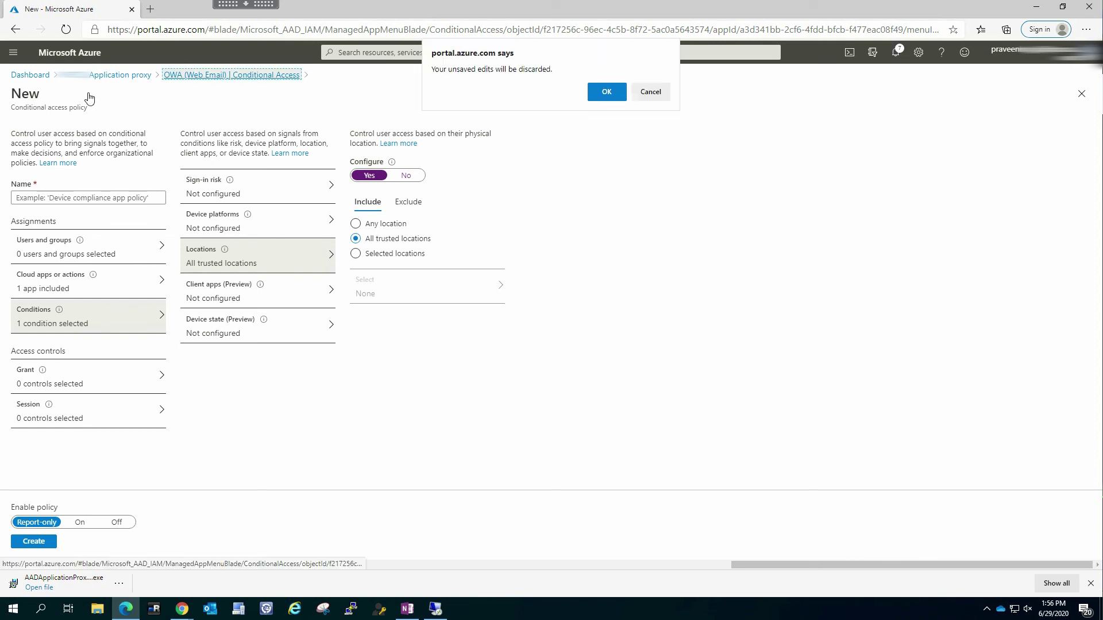
left_click(607, 91)
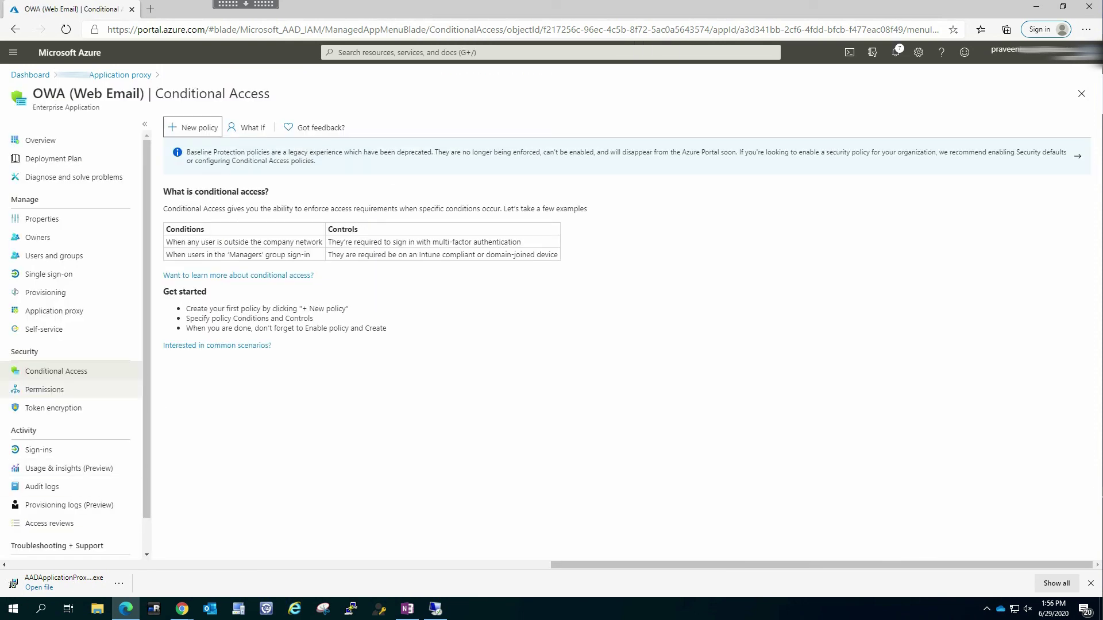
left_click(38, 450)
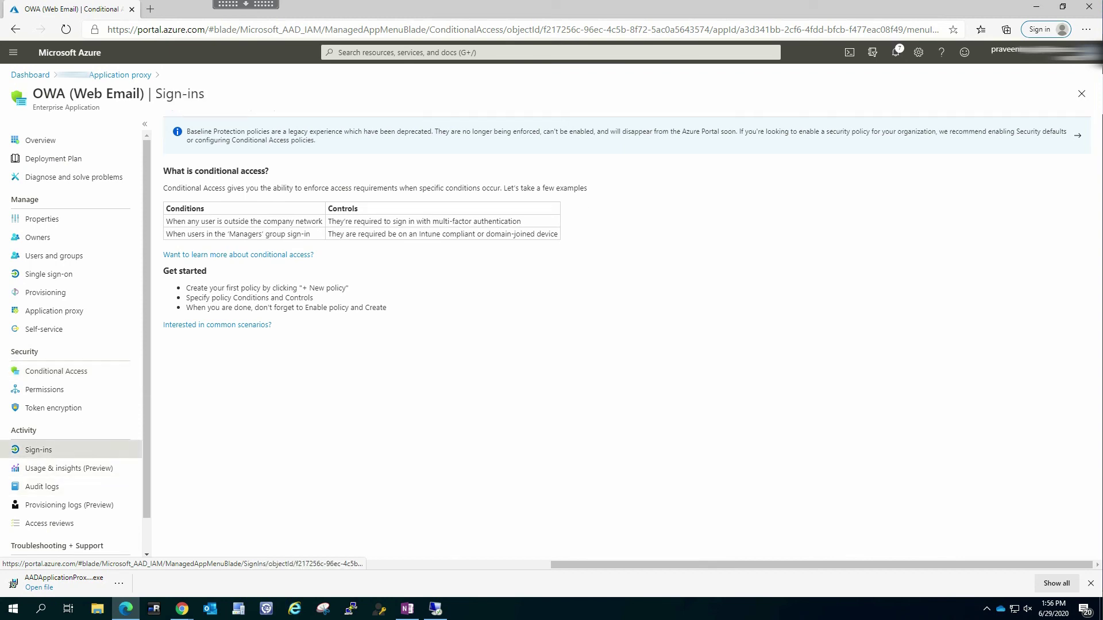